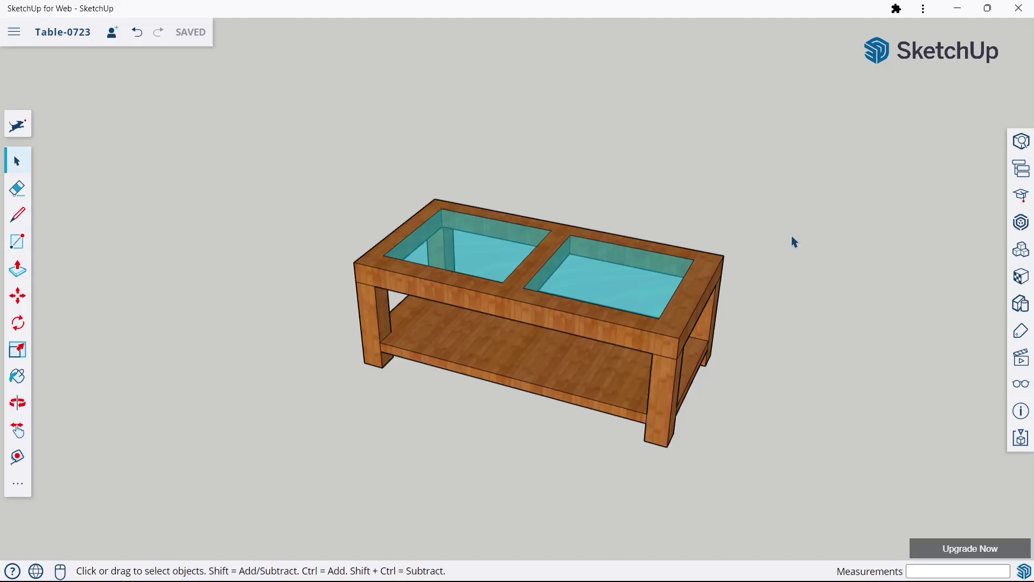
Draw a 1500 by 750 mm rectangle starting at the origin
{"action": "mouse_move", "coordinate": [769, 346]}
{"action": "middle_mouse_down"}
{"action": "mouse_move", "coordinate": [644, 351]}
{"action": "mouse_move", "coordinate": [686, 360]}
{"action": "mouse_move", "coordinate": [498, 326]}
{"action": "mouse_move", "coordinate": [748, 335]}
{"action": "mouse_move", "coordinate": [408, 299]}
{"action": "middle_mouse_up"}
{"action": "mouse_move", "coordinate": [408, 299]}
{"action": "left_mouse_down"}
{"action": "mouse_move", "coordinate": [614, 348]}
{"action": "mouse_move", "coordinate": [535, 436]}
{"action": "mouse_move", "coordinate": [527, 390]}
{"action": "left_mouse_up"}
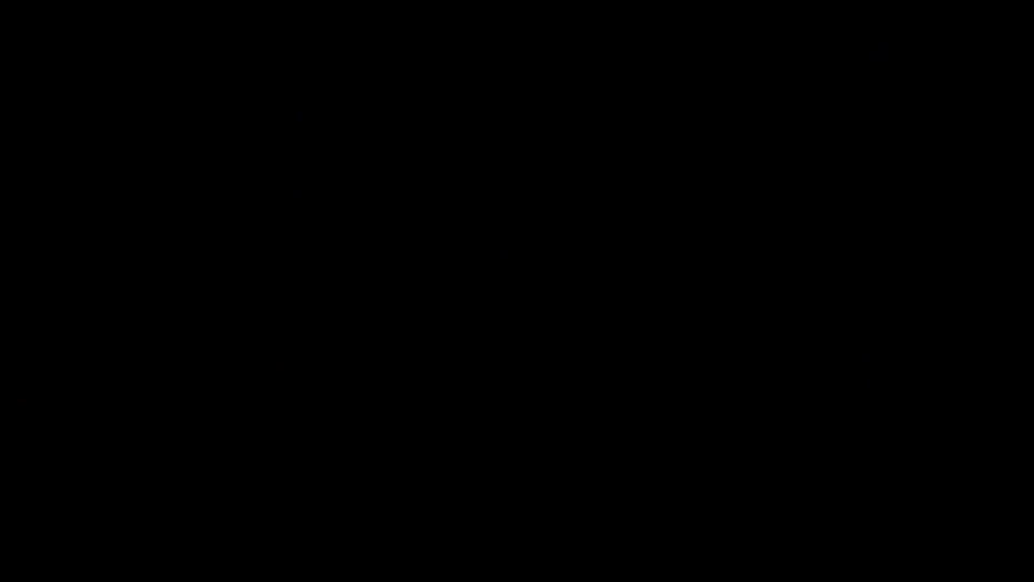
{"action": "key", "text": "r"}
{"action": "scroll", "coordinate": [291, 350], "scroll_direction": "up", "scroll_amount": 2}
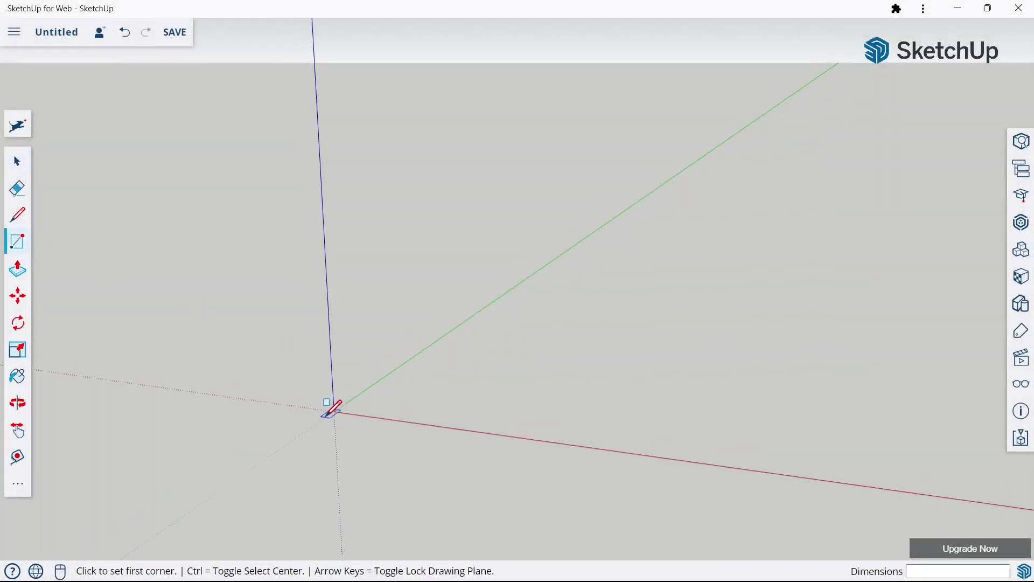
{"action": "left_click", "coordinate": [333, 411]}
{"action": "type", "text": "1500,750"}
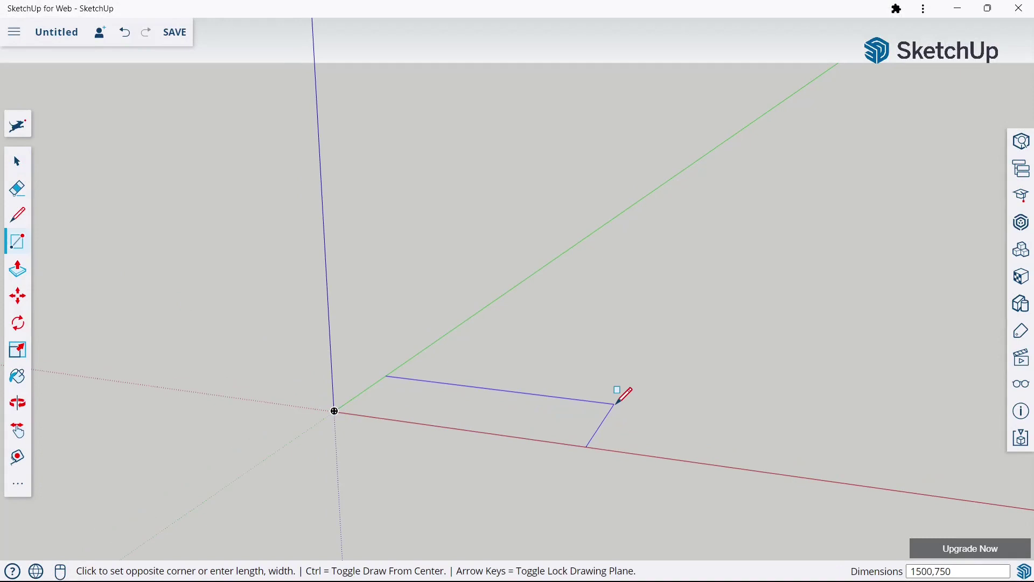
{"action": "key", "text": "Return"}
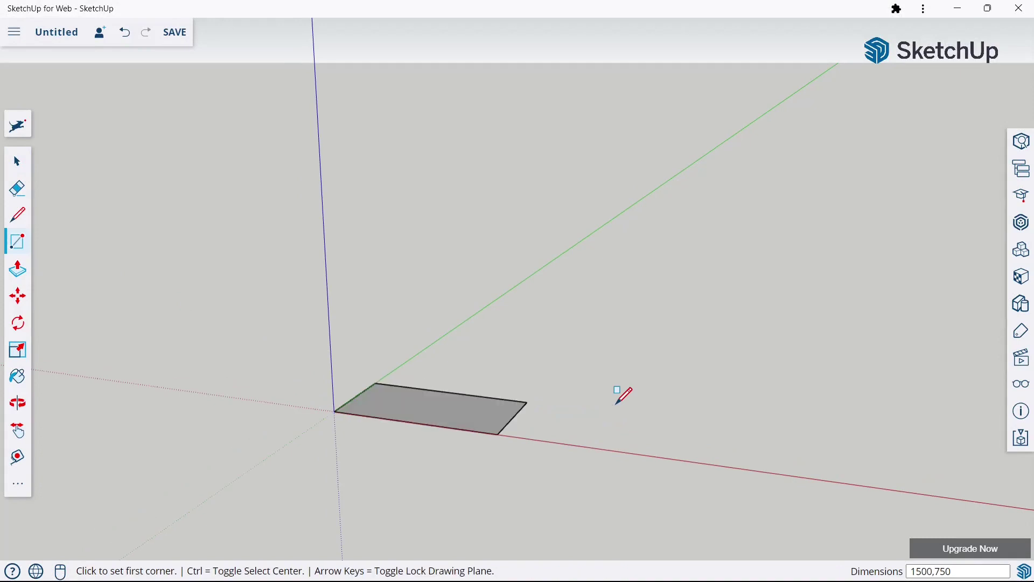
{"action": "scroll", "coordinate": [396, 450], "scroll_direction": "up", "scroll_amount": 3}
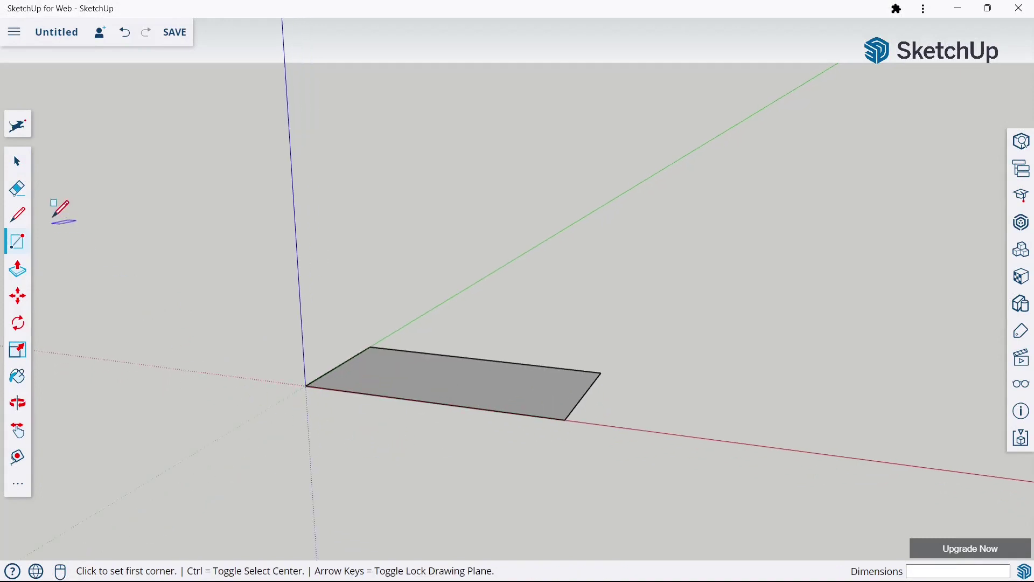
Push/Pull the rectangle up 100 mm into a slab
{"action": "left_click", "coordinate": [22, 276]}
{"action": "scroll", "coordinate": [468, 393], "scroll_direction": "up", "scroll_amount": 1}
{"action": "left_click", "coordinate": [440, 398]}
{"action": "type", "text": "100"}
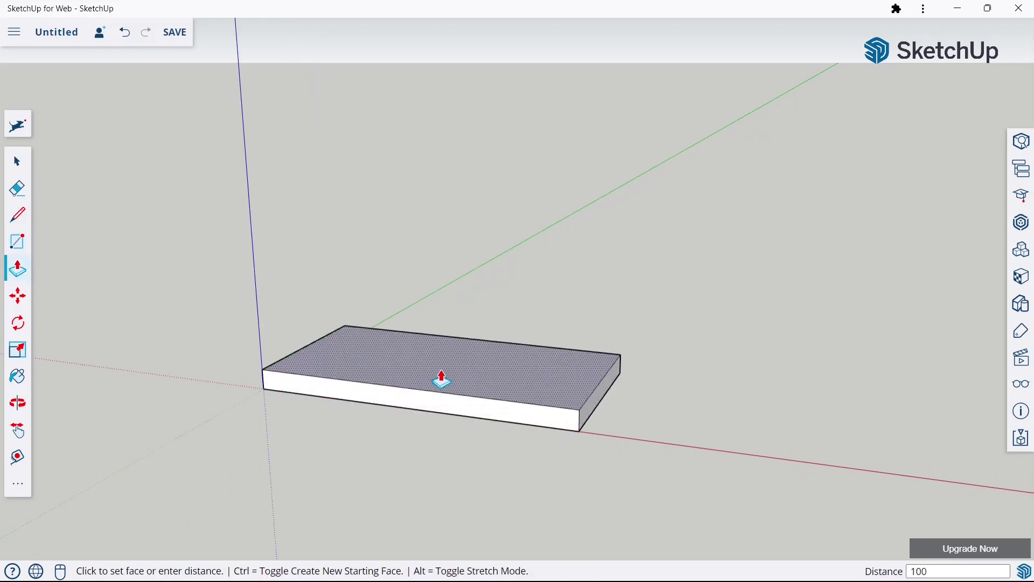
{"action": "key", "text": "Return"}
{"action": "scroll", "coordinate": [423, 351], "scroll_direction": "down", "scroll_amount": 1}
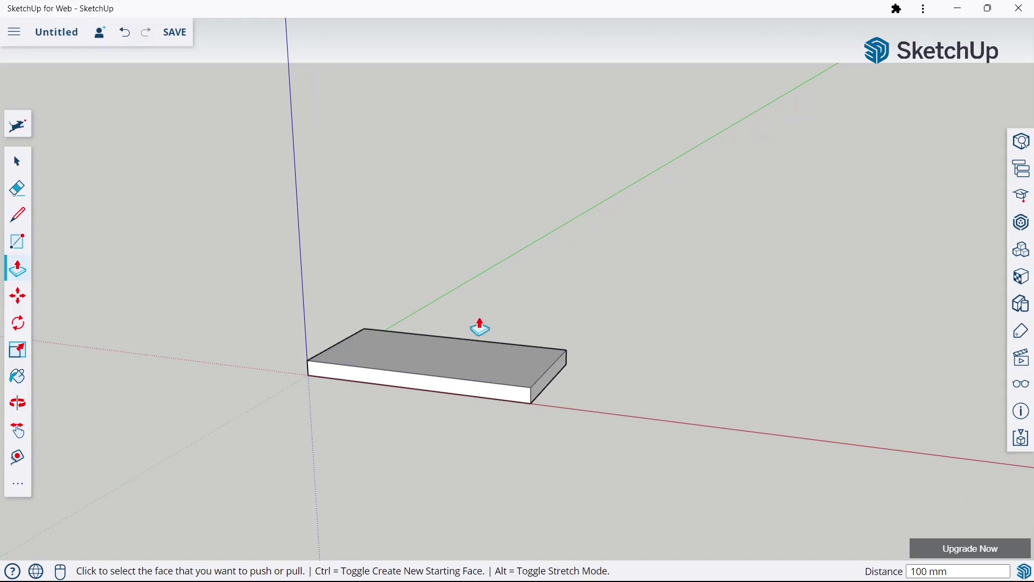
{"action": "left_click", "coordinate": [13, 172]}
{"action": "scroll", "coordinate": [312, 393], "scroll_direction": "up", "scroll_amount": 1}
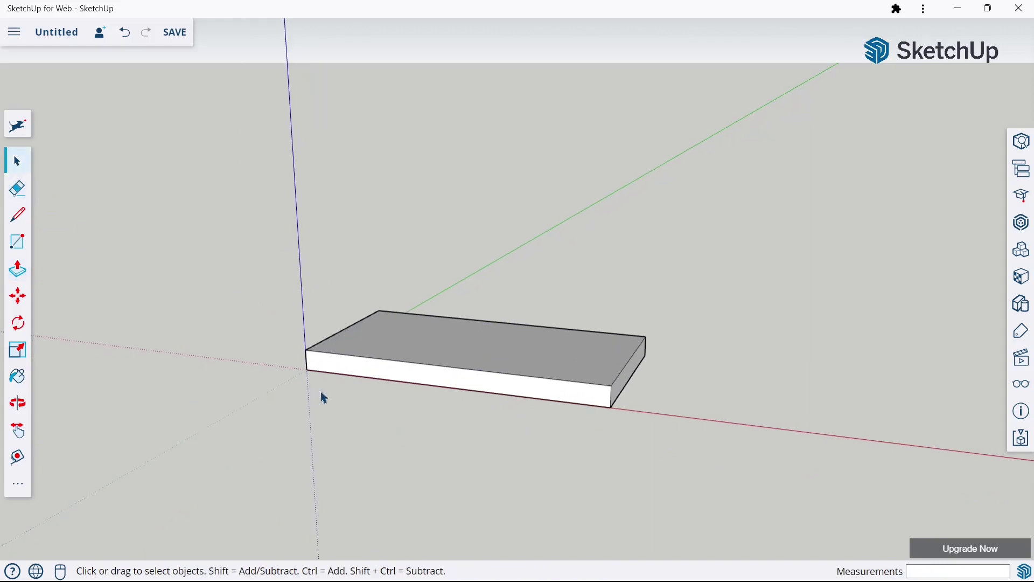
{"action": "mouse_move", "coordinate": [429, 392]}
{"action": "middle_mouse_down"}
{"action": "mouse_move", "coordinate": [385, 307]}
{"action": "mouse_move", "coordinate": [446, 420]}
{"action": "mouse_move", "coordinate": [547, 357]}
{"action": "mouse_move", "coordinate": [577, 425]}
{"action": "mouse_move", "coordinate": [540, 430]}
{"action": "middle_mouse_up"}
Draw a 600 by 550 mm rectangle at the slab's top-left and a matching one to its right
{"action": "left_click", "coordinate": [19, 243]}
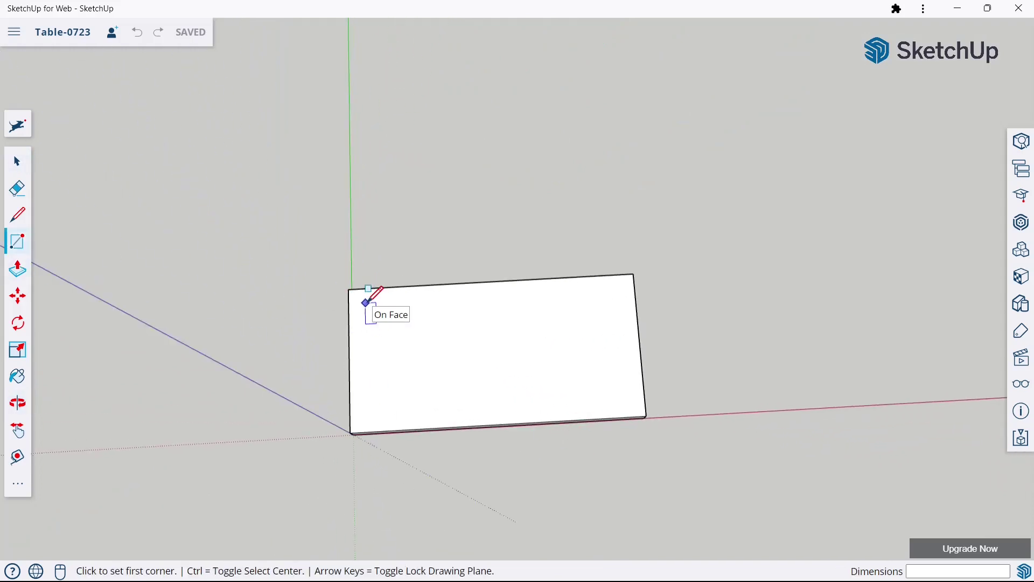
{"action": "left_click", "coordinate": [365, 304]}
{"action": "type", "text": "600,550"}
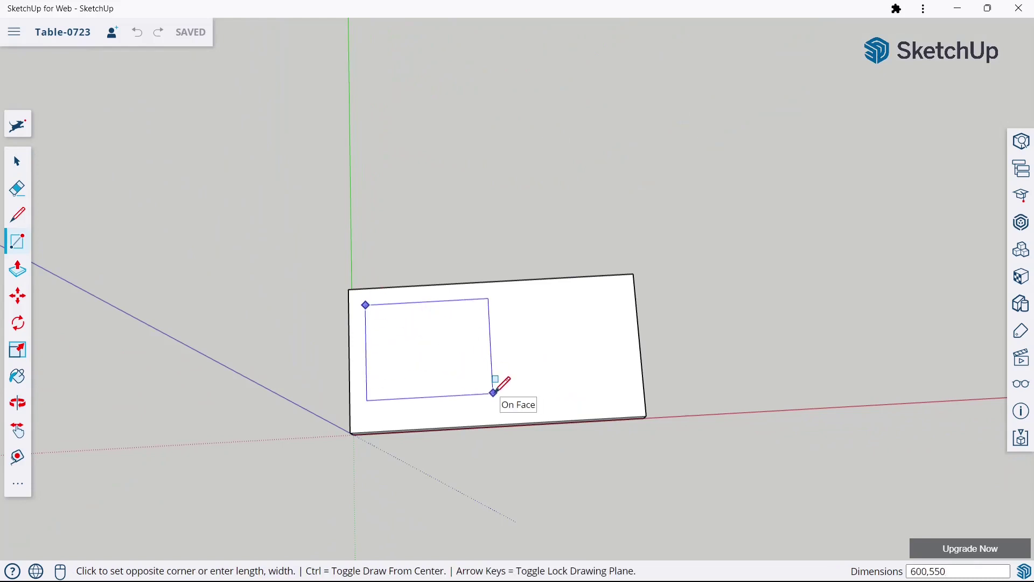
{"action": "left_click", "coordinate": [493, 392]}
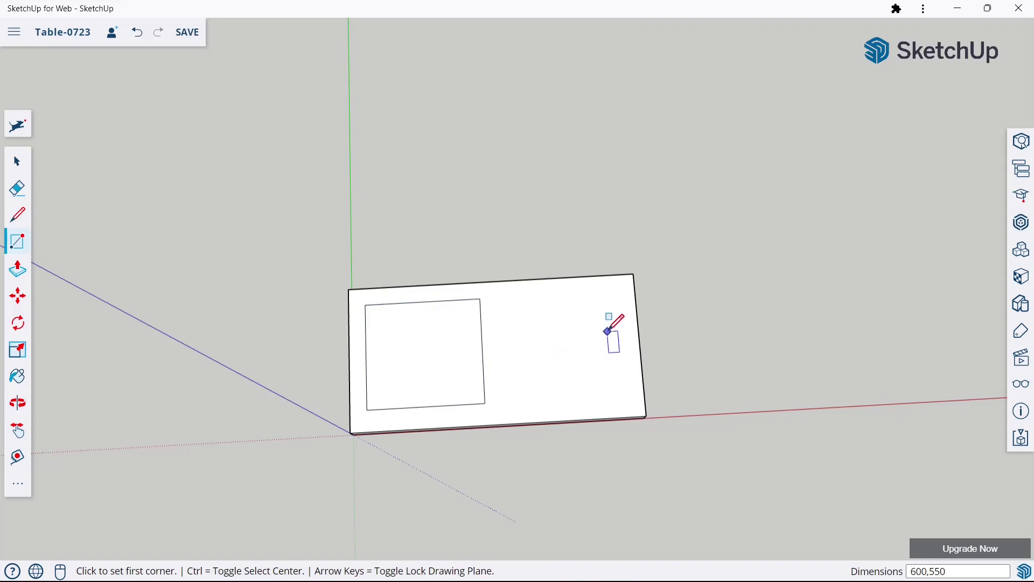
{"action": "scroll", "coordinate": [533, 315], "scroll_direction": "up", "scroll_amount": 2}
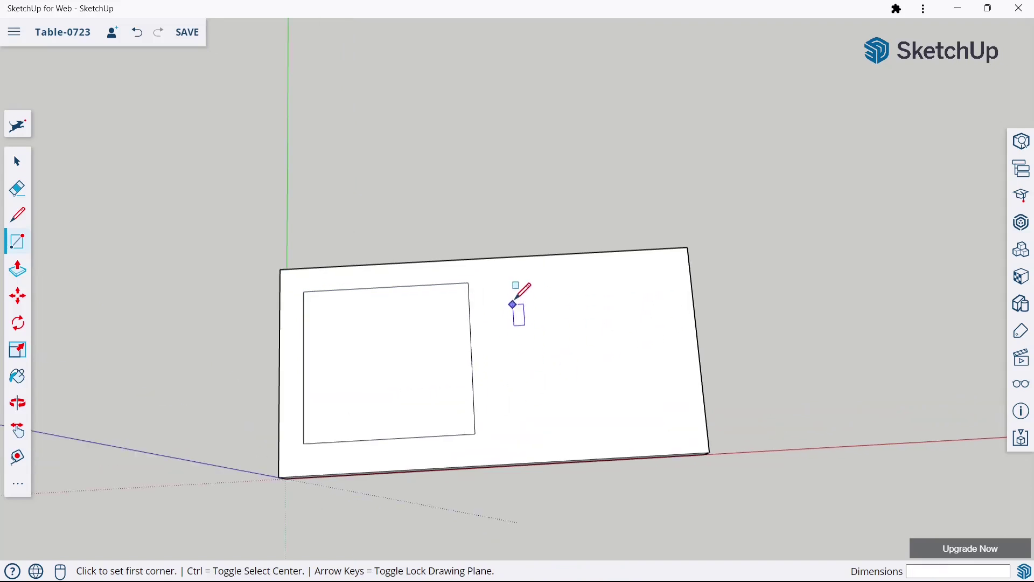
{"action": "left_click", "coordinate": [495, 282]}
{"action": "type", "text": "600,550"}
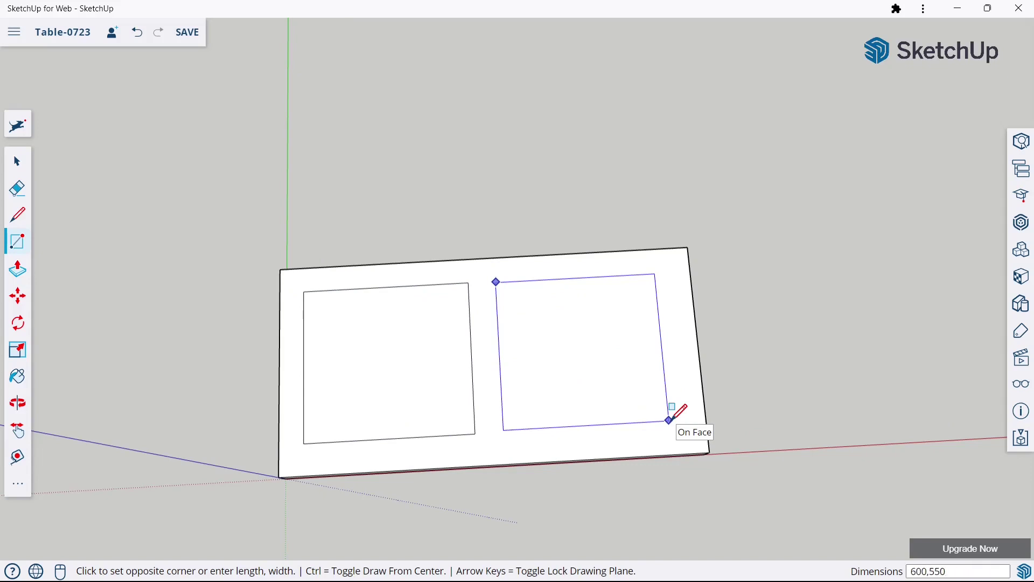
{"action": "left_click", "coordinate": [672, 422]}
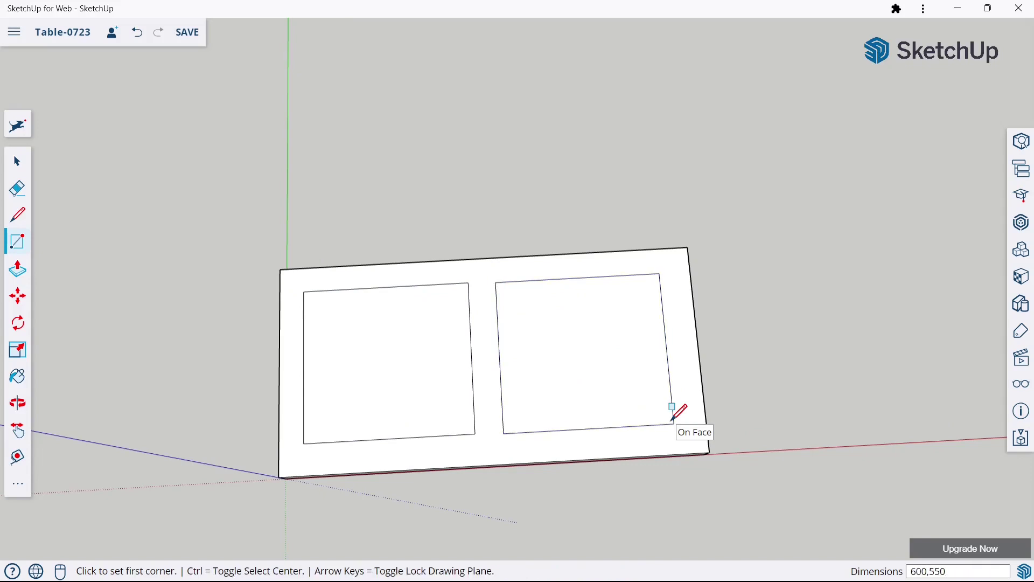
Push both 600 by 550 rectangles 100 mm down through the slab as openings
{"action": "key", "text": "o"}
{"action": "mouse_move", "coordinate": [404, 438]}
{"action": "left_mouse_down"}
{"action": "mouse_move", "coordinate": [330, 328]}
{"action": "mouse_move", "coordinate": [450, 358]}
{"action": "left_mouse_up"}
{"action": "key", "text": "r"}
{"action": "left_click", "coordinate": [18, 269]}
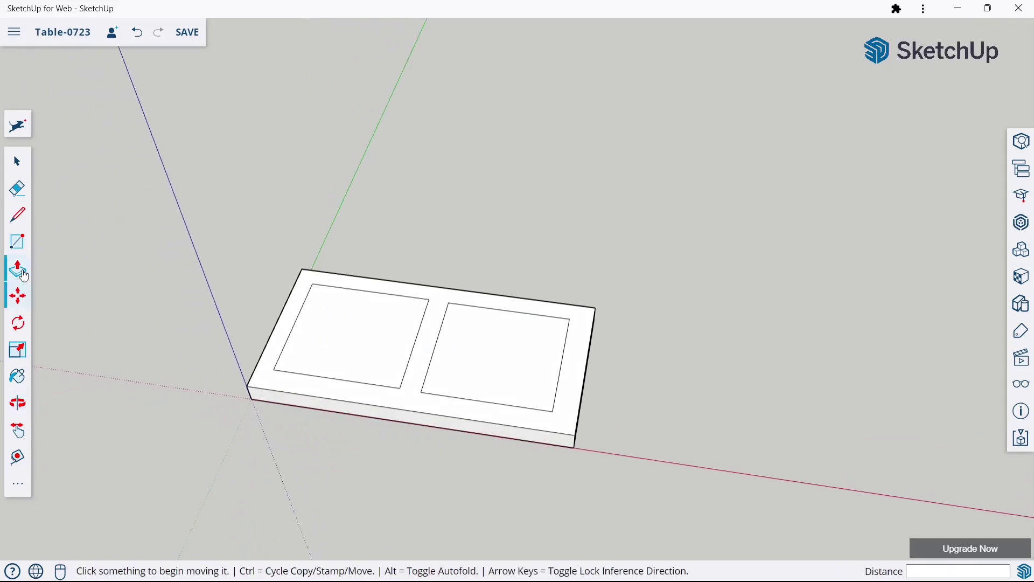
{"action": "scroll", "coordinate": [388, 414], "scroll_direction": "up", "scroll_amount": 3}
{"action": "left_click", "coordinate": [280, 353]}
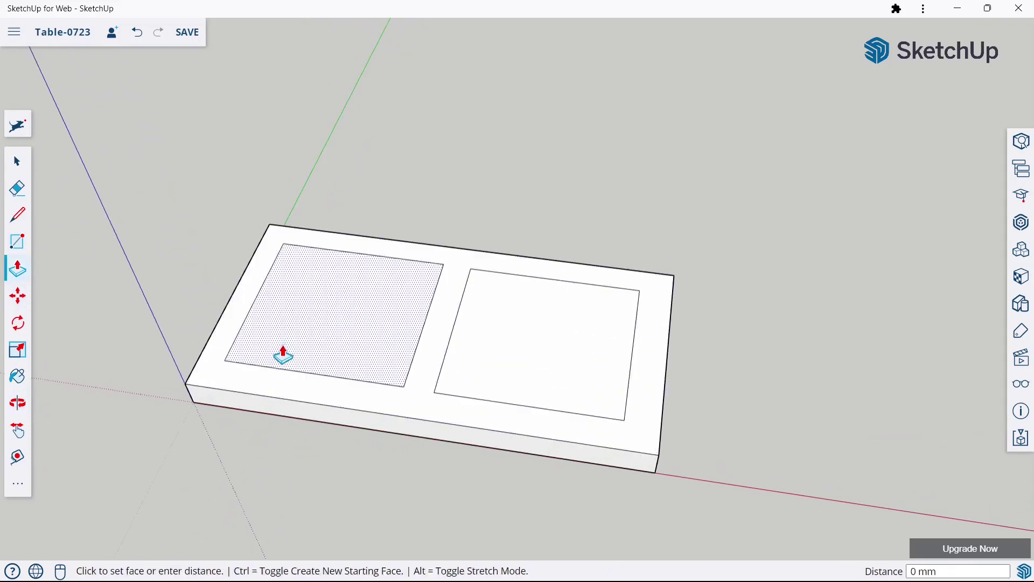
{"action": "left_click", "coordinate": [237, 415]}
{"action": "left_click", "coordinate": [533, 384]}
{"action": "left_click", "coordinate": [547, 466]}
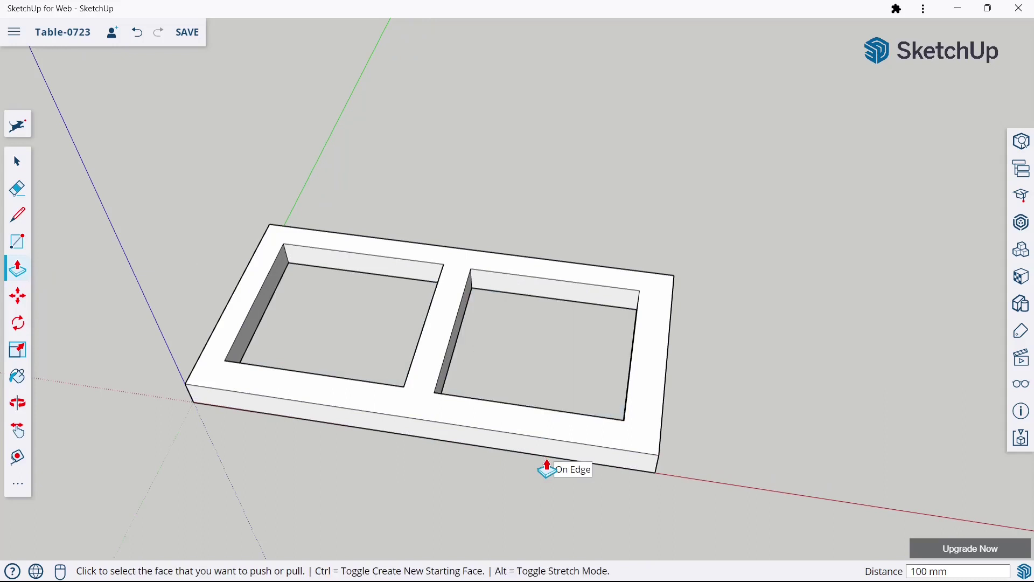
Cap each opening with a rectangle drawn across its corners
{"action": "left_click", "coordinate": [17, 242]}
{"action": "left_click", "coordinate": [284, 243]}
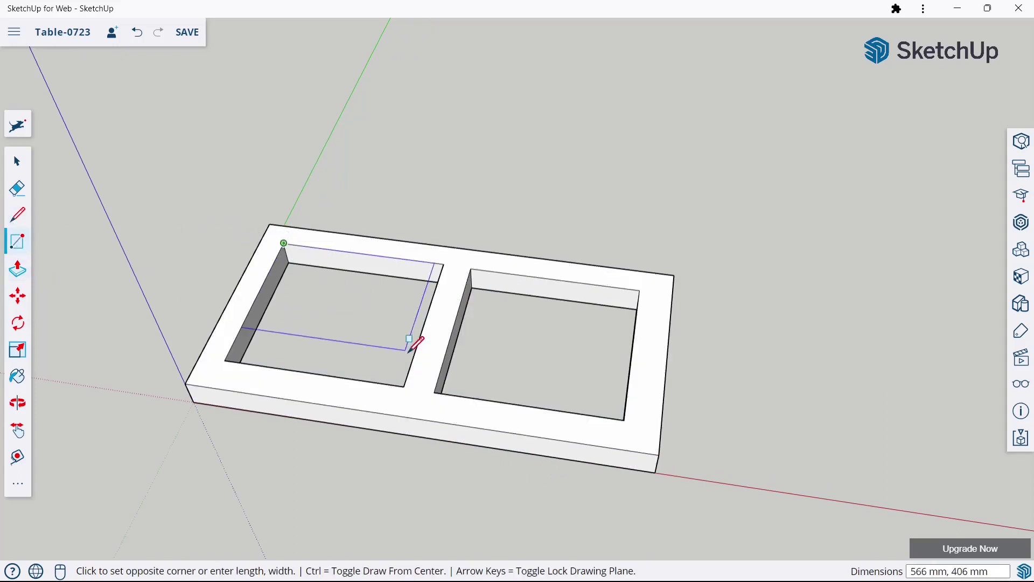
{"action": "left_click", "coordinate": [404, 386]}
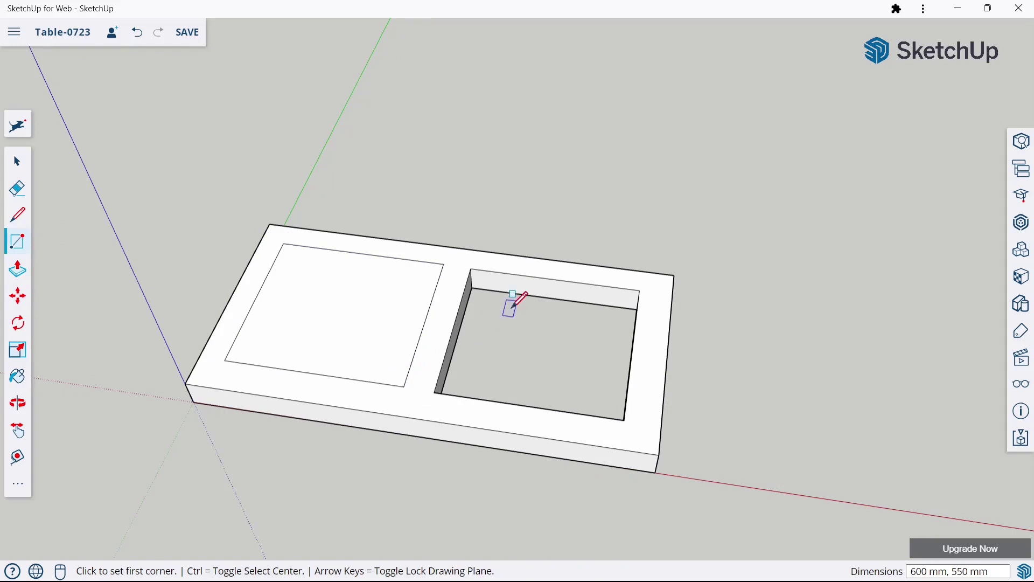
{"action": "left_click", "coordinate": [471, 268]}
{"action": "left_click", "coordinate": [624, 420]}
{"action": "scroll", "coordinate": [579, 221], "scroll_direction": "down", "scroll_amount": 2}
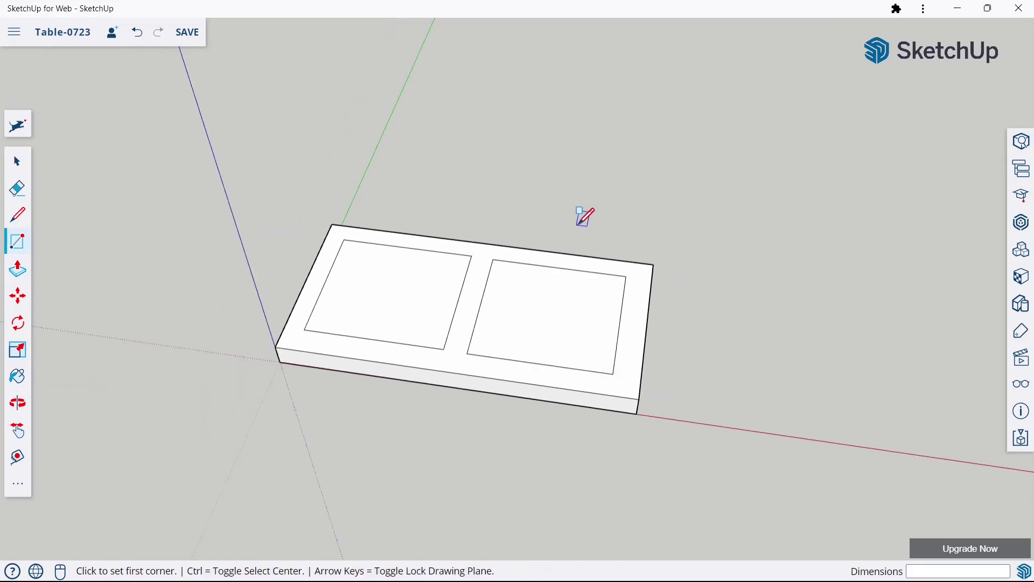
{"action": "left_click", "coordinate": [16, 161]}
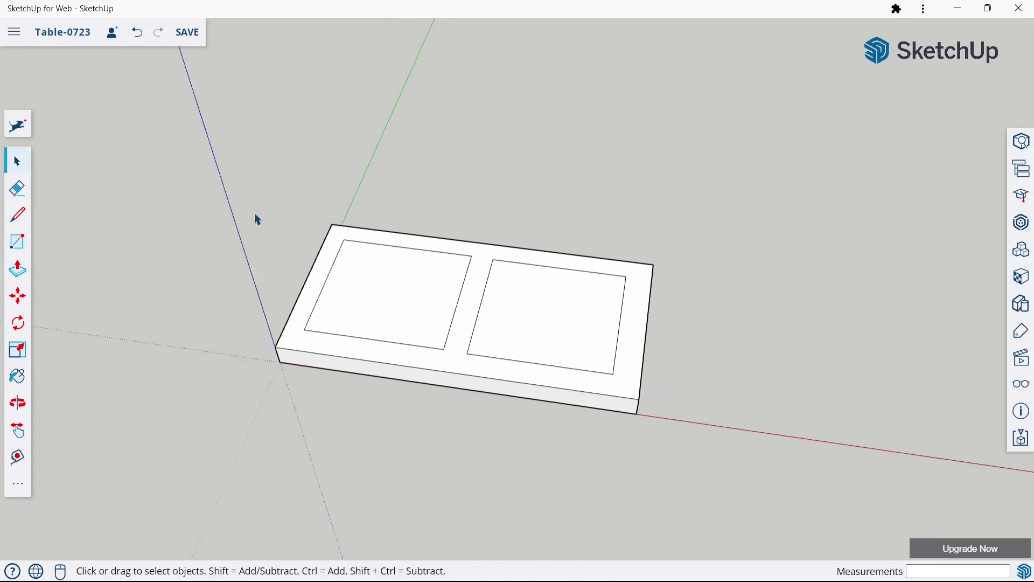
{"action": "left_click", "coordinate": [17, 241]}
Draw a 100 by 100 mm square beside the slab, raise it 450 mm, and select the post
{"action": "middle_click_drag", "start_coordinate": [404, 238], "coordinate": [729, 309], "text": "shift"}
{"action": "left_click", "coordinate": [546, 371]}
{"action": "type", "text": "100,100"}
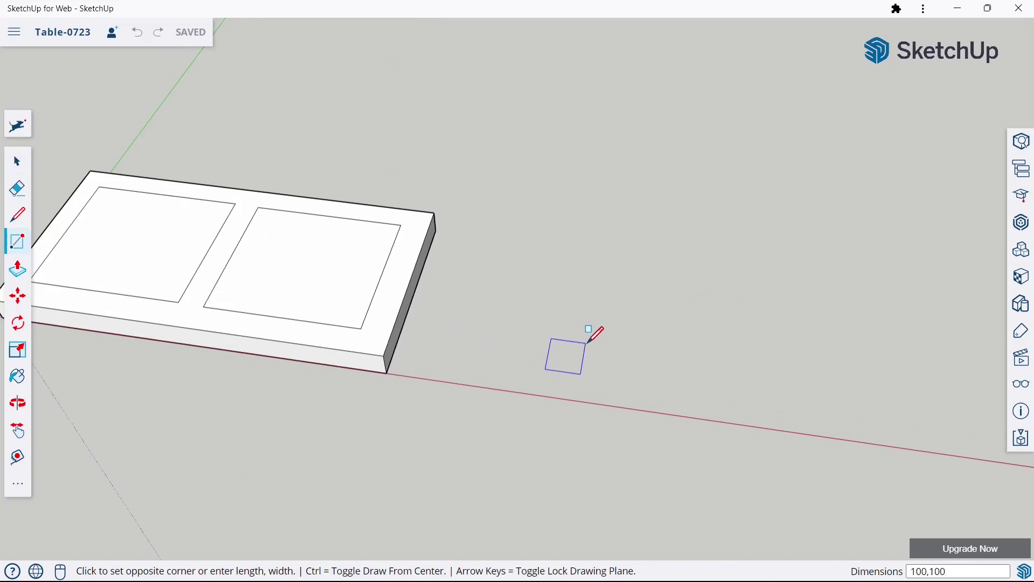
{"action": "key", "text": "Return"}
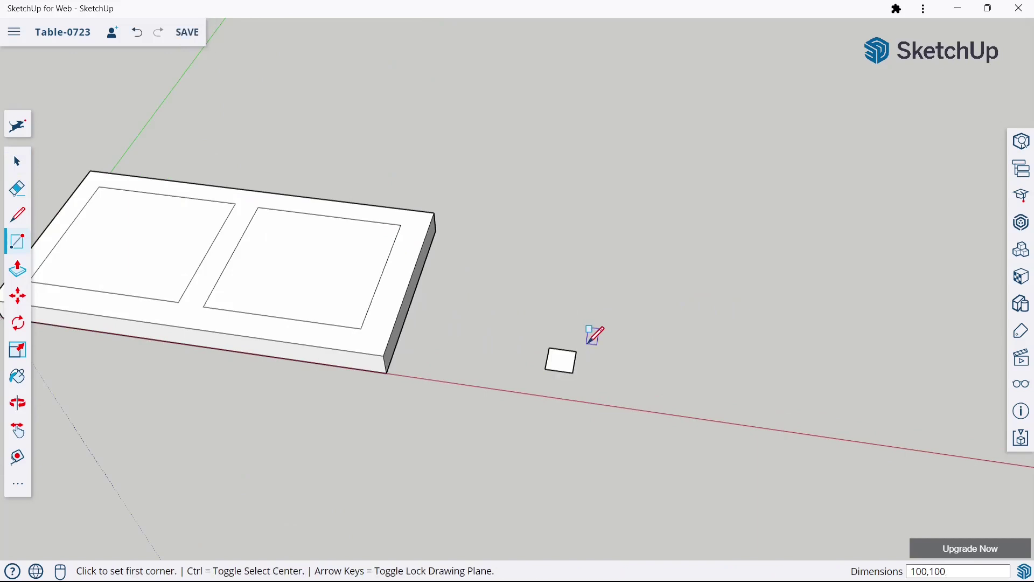
{"action": "left_click", "coordinate": [18, 279]}
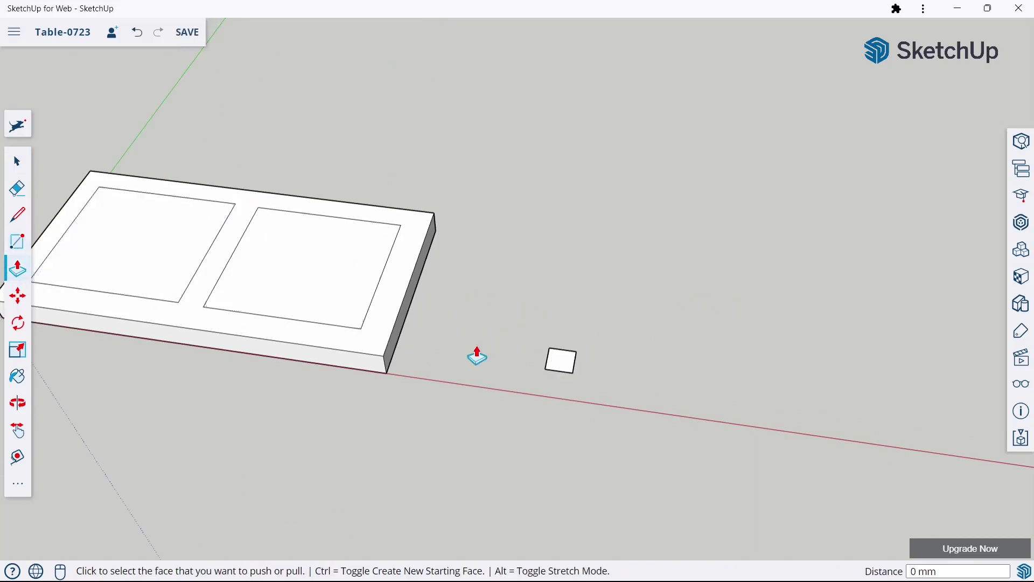
{"action": "left_click", "coordinate": [566, 365]}
{"action": "type", "text": "450"}
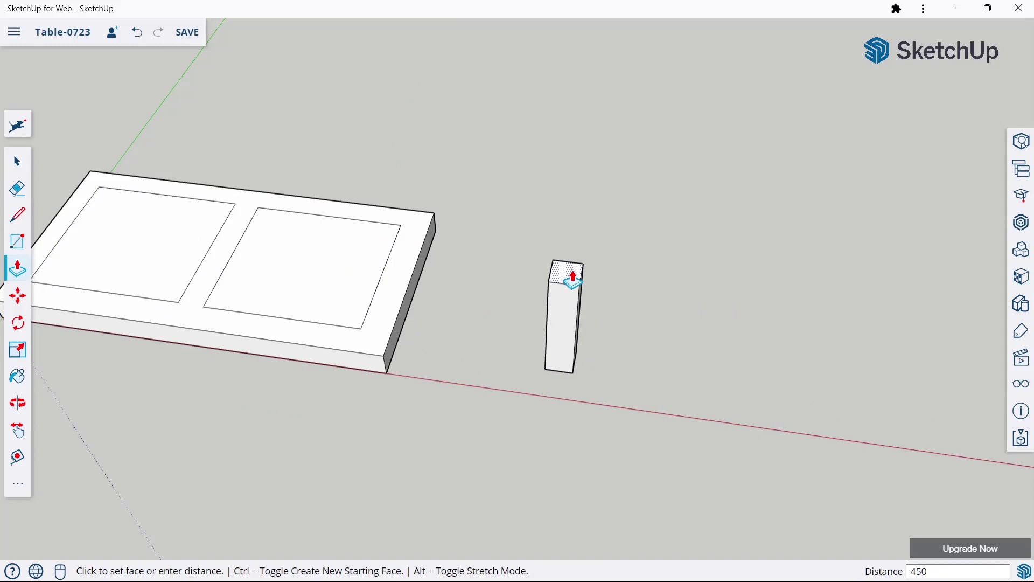
{"action": "key", "text": "Return"}
{"action": "middle_click_drag", "start_coordinate": [540, 288], "coordinate": [496, 322]}
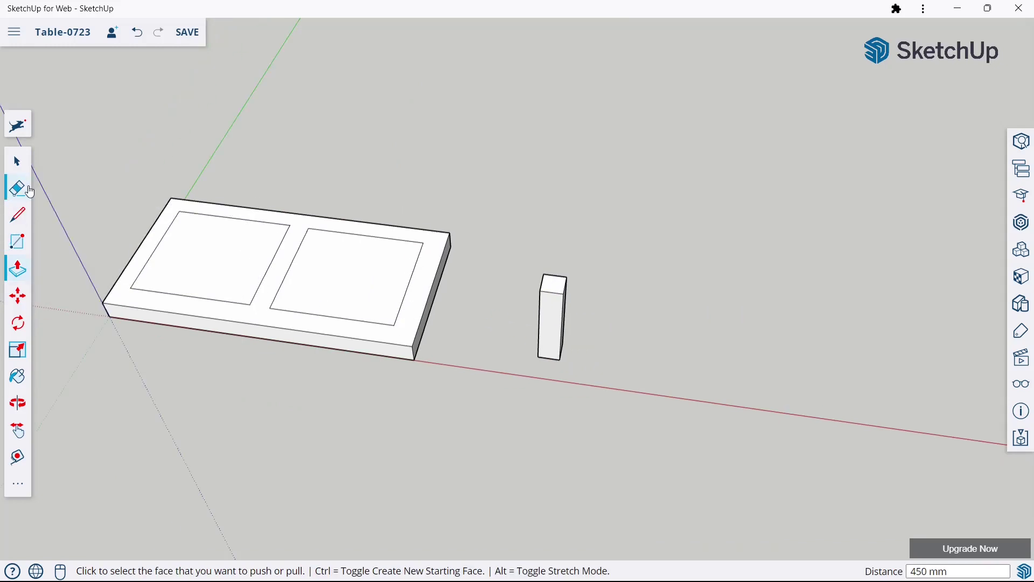
{"action": "key", "text": "space"}
{"action": "triple_click", "coordinate": [550, 328]}
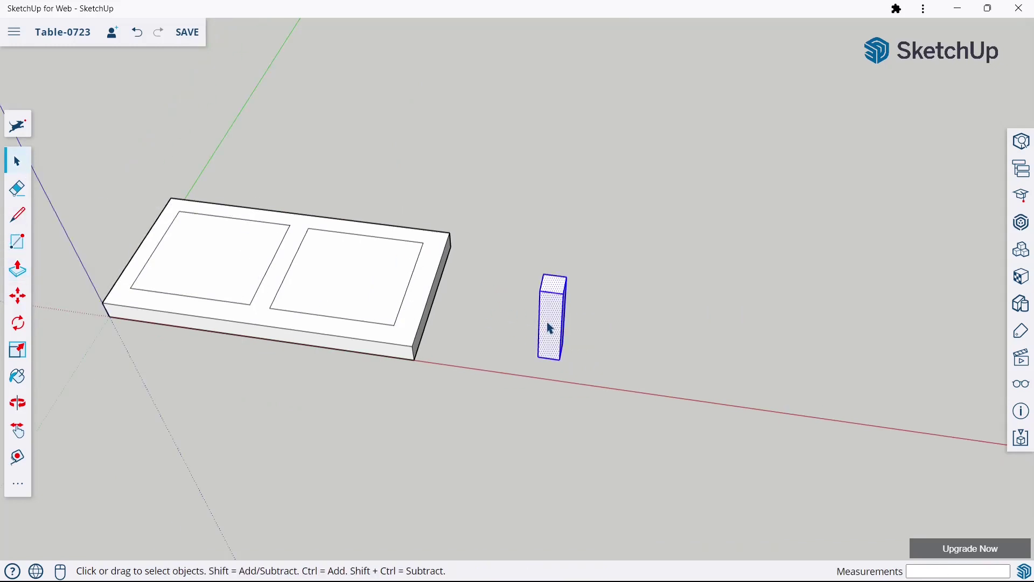
Make the 450 mm post a group and check it by entering and leaving group editing
{"action": "right_click", "coordinate": [550, 328]}
{"action": "left_click", "coordinate": [592, 424]}
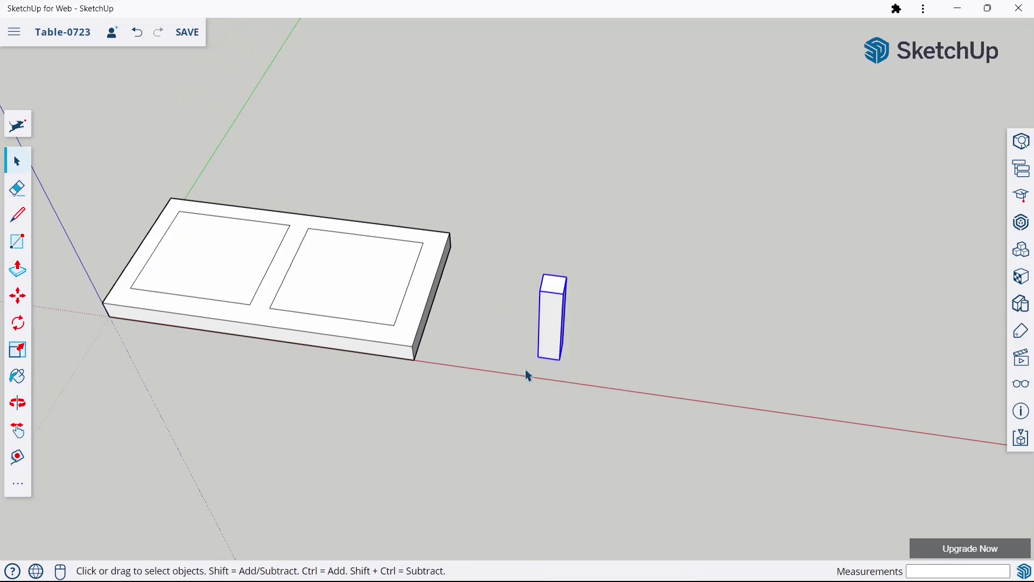
{"action": "mouse_move", "coordinate": [528, 376]}
{"action": "middle_mouse_down"}
{"action": "mouse_move", "coordinate": [485, 288]}
{"action": "mouse_move", "coordinate": [473, 308]}
{"action": "mouse_move", "coordinate": [492, 240]}
{"action": "mouse_move", "coordinate": [512, 212]}
{"action": "middle_mouse_up"}
{"action": "left_click", "coordinate": [484, 288]}
{"action": "mouse_move", "coordinate": [616, 281]}
{"action": "middle_mouse_down"}
{"action": "mouse_move", "coordinate": [551, 372]}
{"action": "mouse_move", "coordinate": [524, 362]}
{"action": "mouse_move", "coordinate": [526, 376]}
{"action": "middle_mouse_up"}
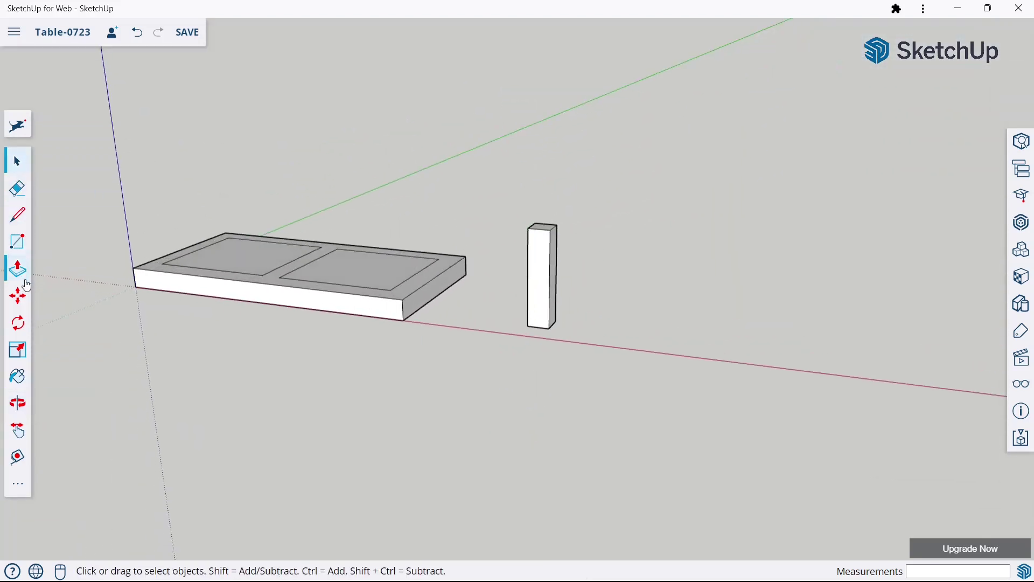
{"action": "left_click", "coordinate": [18, 295]}
{"action": "left_click", "coordinate": [16, 161]}
{"action": "double_click", "coordinate": [559, 246]}
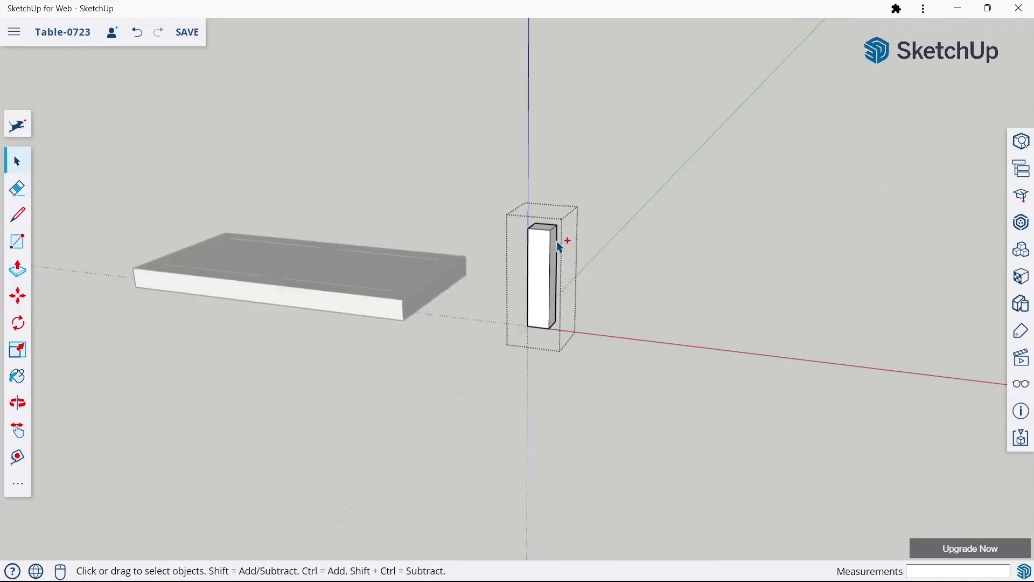
{"action": "left_click", "coordinate": [587, 283]}
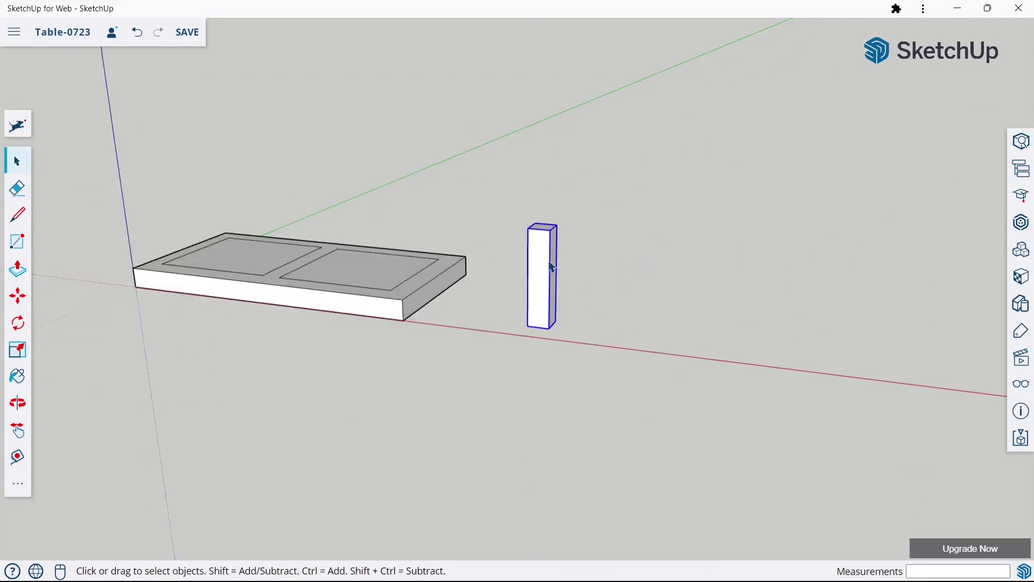
Move the leg group so its top corner snaps under the slab's corner
{"action": "left_click", "coordinate": [18, 295]}
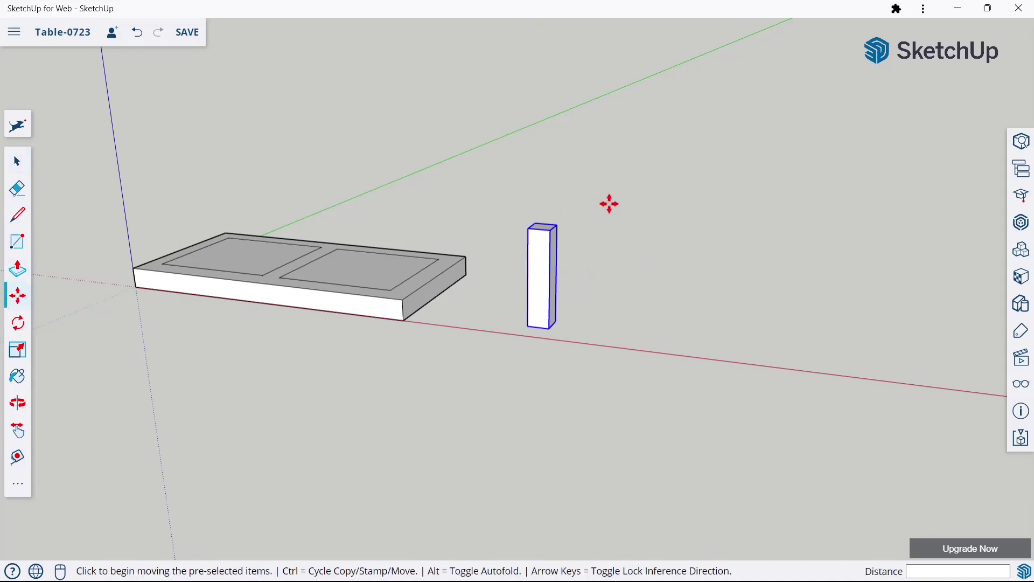
{"action": "scroll", "coordinate": [528, 222], "scroll_direction": "up", "scroll_amount": 2}
{"action": "left_click", "coordinate": [528, 232]}
{"action": "scroll", "coordinate": [607, 212], "scroll_direction": "down", "scroll_amount": 3}
{"action": "middle_click_drag", "start_coordinate": [607, 212], "coordinate": [147, 277]}
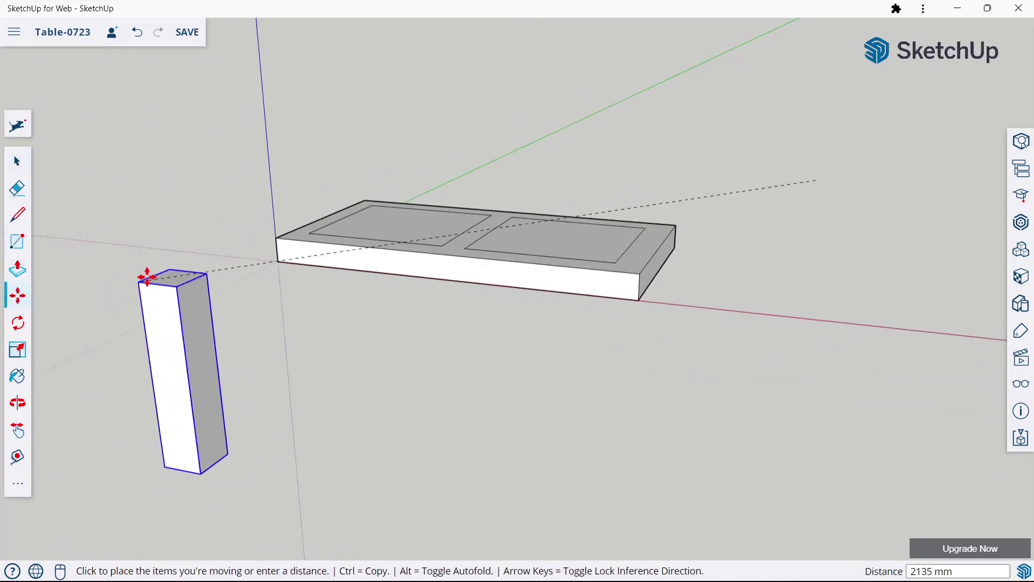
{"action": "scroll", "coordinate": [272, 266], "scroll_direction": "up", "scroll_amount": 1}
{"action": "scroll", "coordinate": [272, 266], "scroll_direction": "up", "scroll_amount": 3}
{"action": "scroll", "coordinate": [300, 268], "scroll_direction": "up", "scroll_amount": 2}
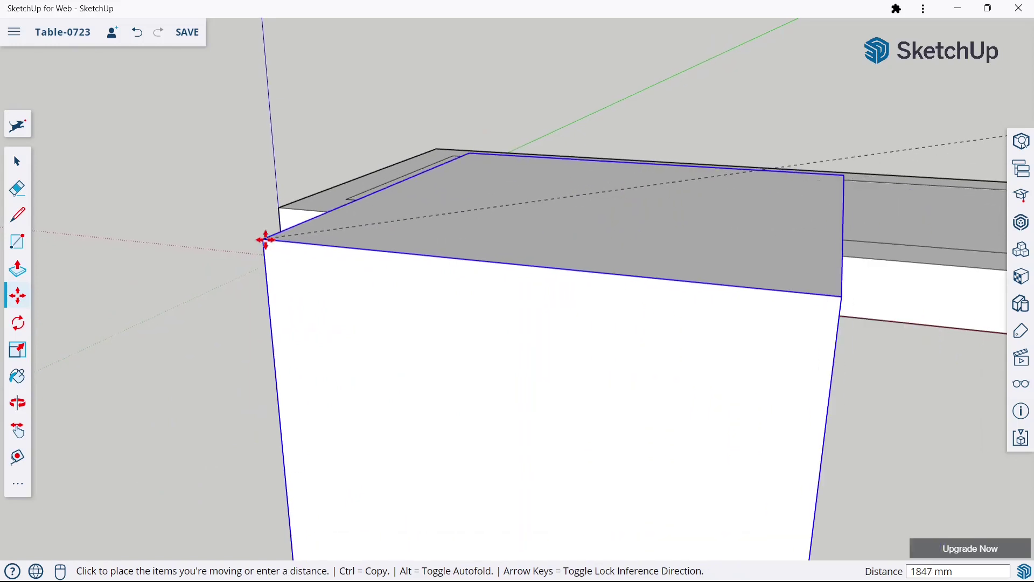
{"action": "scroll", "coordinate": [266, 236], "scroll_direction": "up", "scroll_amount": 1}
{"action": "scroll", "coordinate": [284, 253], "scroll_direction": "up", "scroll_amount": 3}
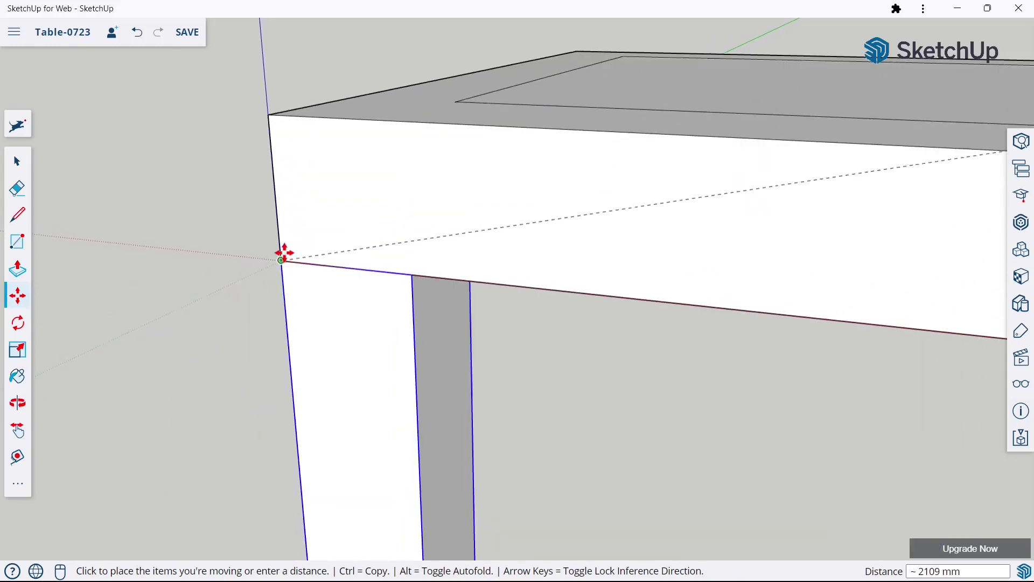
{"action": "scroll", "coordinate": [284, 253], "scroll_direction": "up", "scroll_amount": 2}
{"action": "left_click", "coordinate": [278, 269]}
{"action": "scroll", "coordinate": [278, 270], "scroll_direction": "down", "scroll_amount": 3}
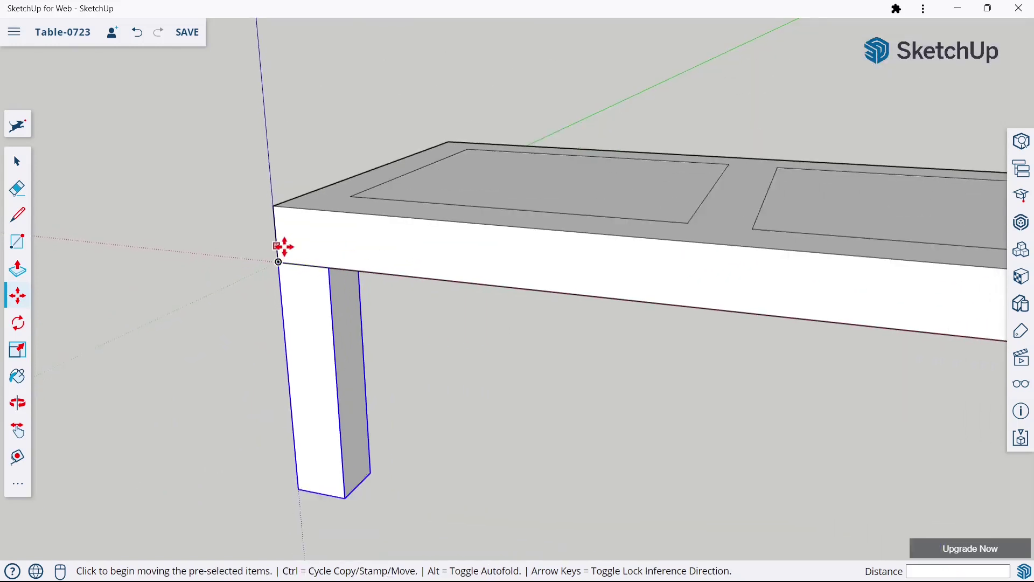
{"action": "scroll", "coordinate": [280, 248], "scroll_direction": "down", "scroll_amount": 2}
{"action": "left_click", "coordinate": [15, 161]}
{"action": "left_click", "coordinate": [97, 185]}
{"action": "scroll", "coordinate": [274, 249], "scroll_direction": "down", "scroll_amount": 2}
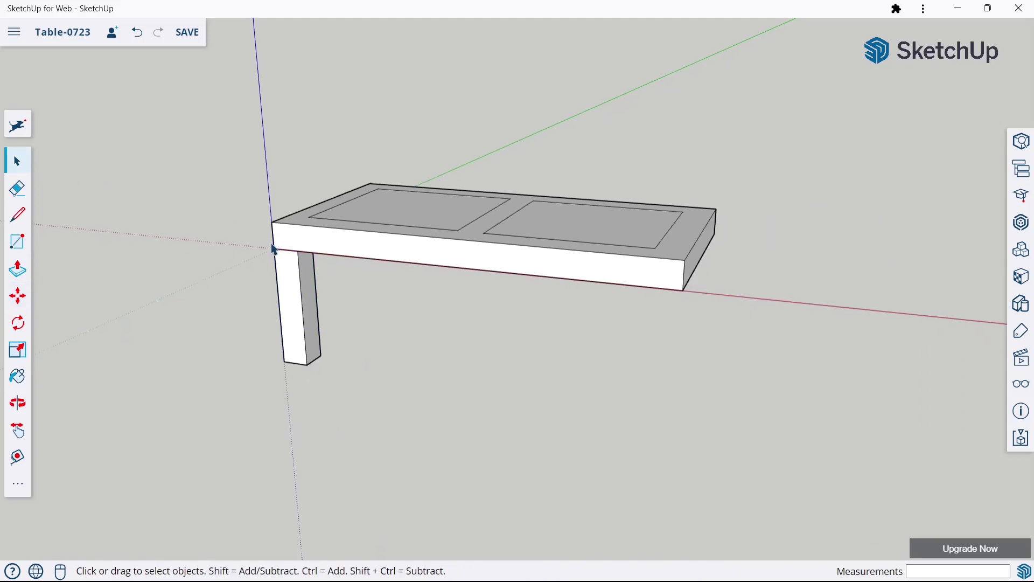
Copy the leg and paste the copy at the table's right end
{"action": "left_click", "coordinate": [306, 306]}
{"action": "left_click", "coordinate": [221, 307]}
{"action": "key", "text": "ctrl+c"}
{"action": "key", "text": "ctrl+v"}
{"action": "left_click", "coordinate": [714, 455]}
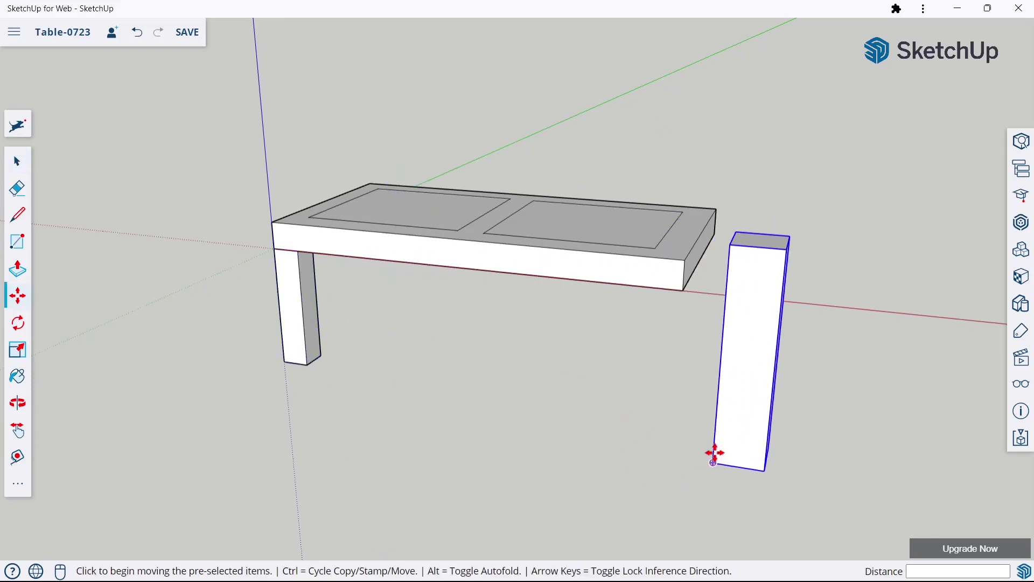
Move the pasted leg toward the table's front corner
{"action": "middle_click_drag", "start_coordinate": [785, 268], "coordinate": [727, 338]}
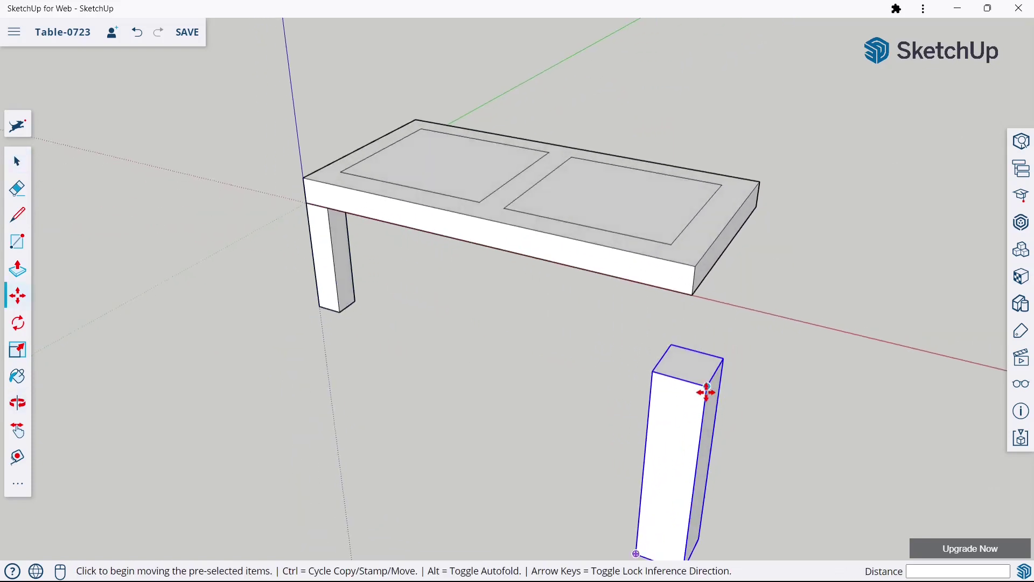
{"action": "left_click", "coordinate": [706, 393]}
{"action": "scroll", "coordinate": [691, 286], "scroll_direction": "up", "scroll_amount": 3}
{"action": "scroll", "coordinate": [788, 323], "scroll_direction": "up", "scroll_amount": 2}
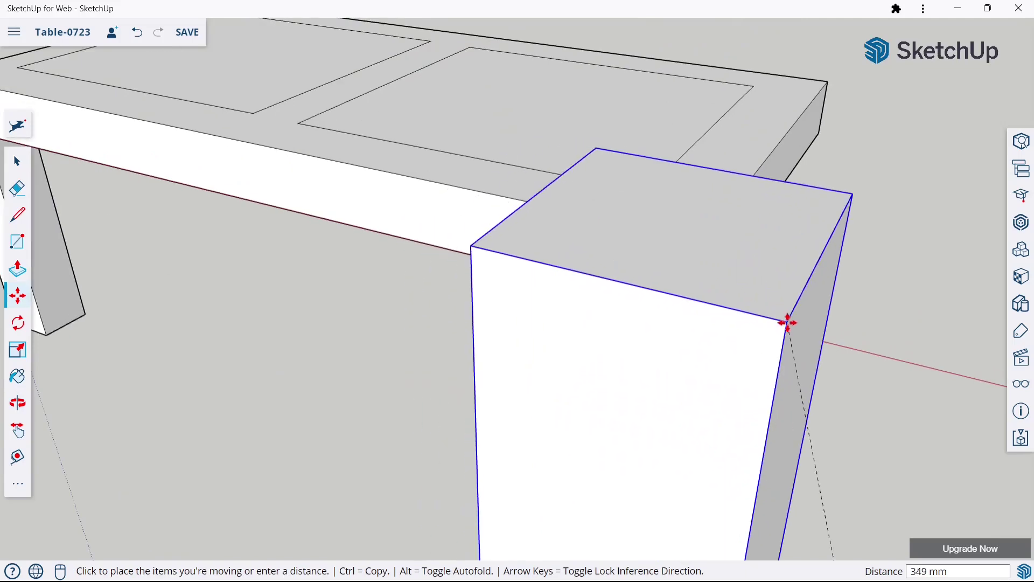
{"action": "scroll", "coordinate": [788, 323], "scroll_direction": "down", "scroll_amount": 3}
{"action": "left_click", "coordinate": [367, 344]}
{"action": "mouse_move", "coordinate": [619, 353]}
{"action": "middle_mouse_down"}
{"action": "mouse_move", "coordinate": [420, 344]}
{"action": "mouse_move", "coordinate": [403, 303]}
{"action": "middle_mouse_up"}
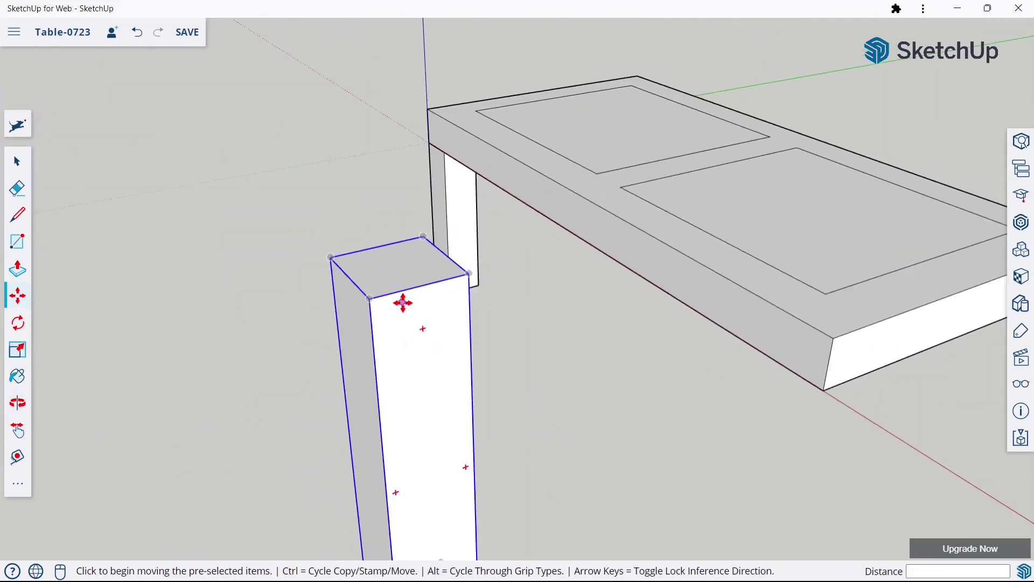
{"action": "left_click", "coordinate": [368, 297]}
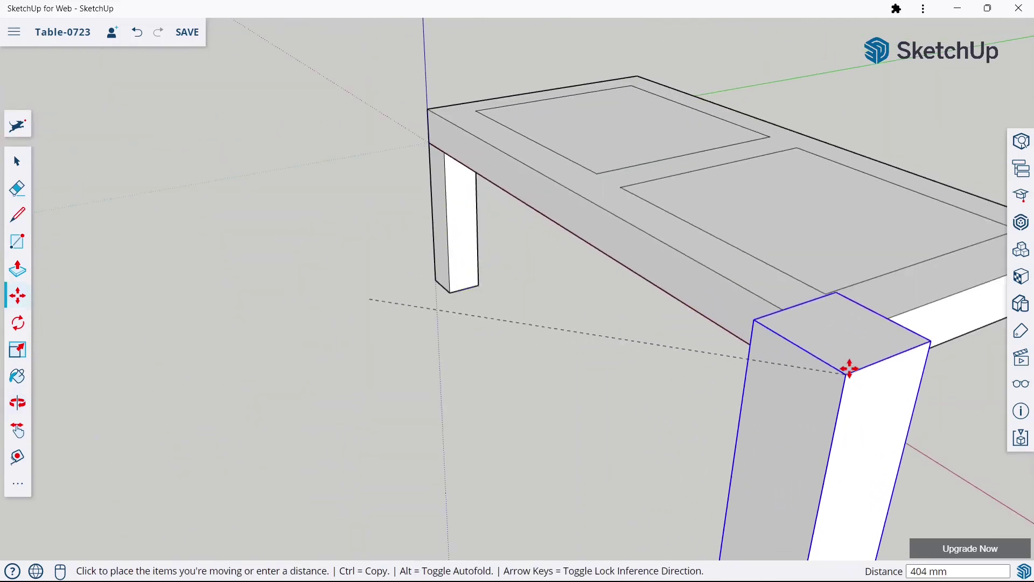
{"action": "scroll", "coordinate": [840, 411], "scroll_direction": "down", "scroll_amount": 3}
{"action": "scroll", "coordinate": [406, 249], "scroll_direction": "down", "scroll_amount": 2}
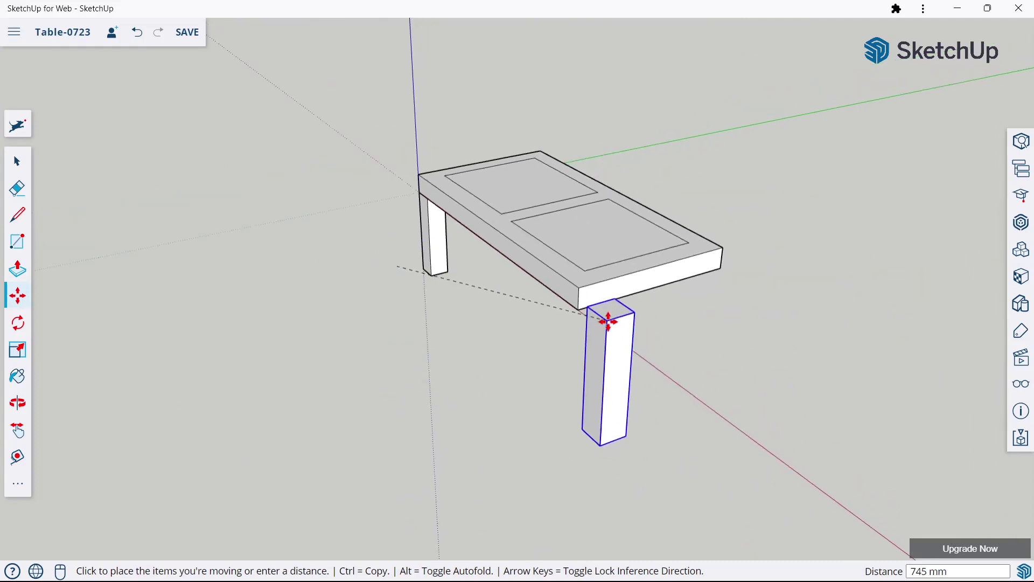
{"action": "left_click", "coordinate": [505, 282]}
{"action": "key", "text": "o"}
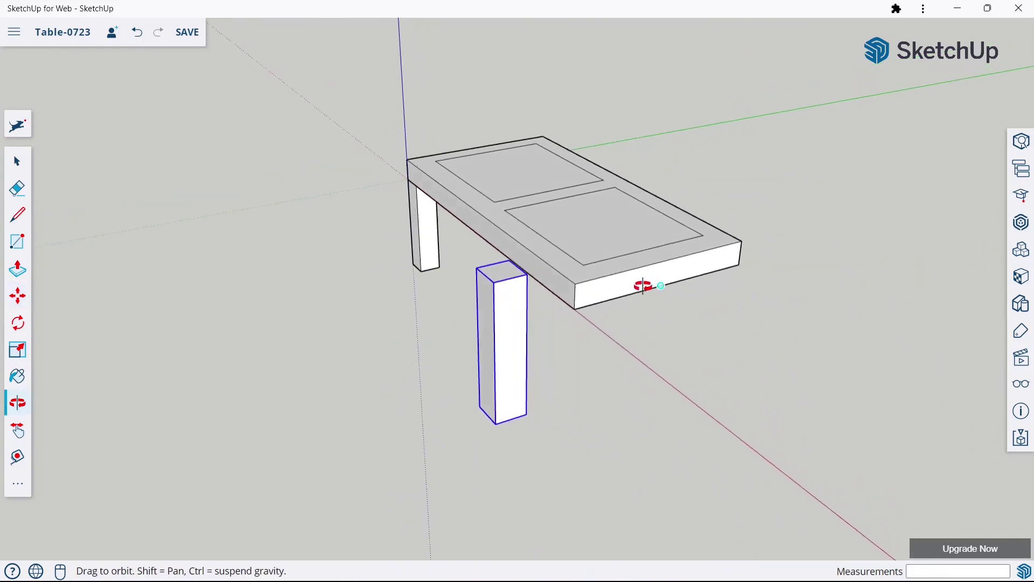
{"action": "left_click_drag", "start_coordinate": [644, 286], "coordinate": [531, 398]}
{"action": "key", "text": "m"}
{"action": "left_click", "coordinate": [382, 415]}
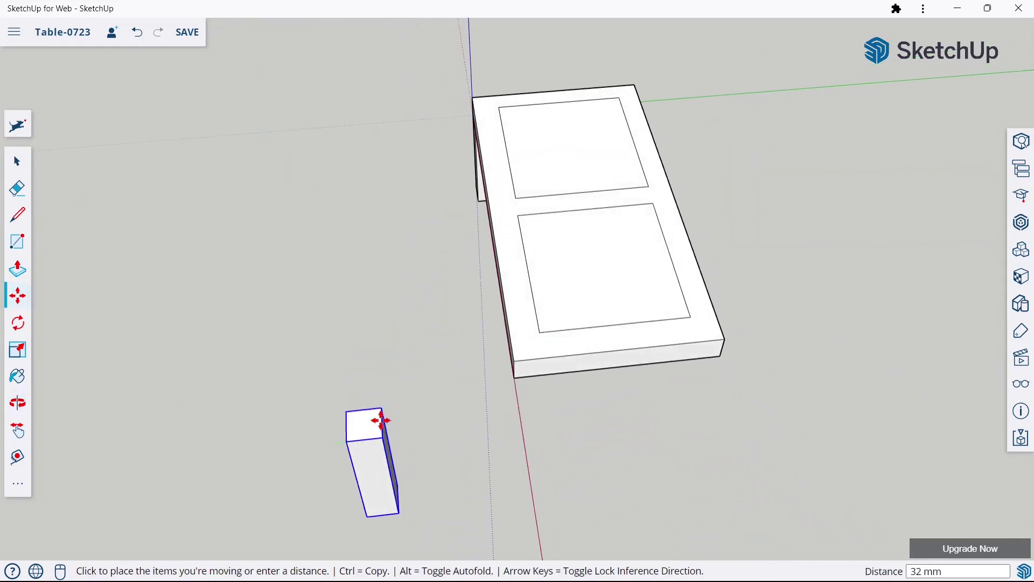
{"action": "left_click", "coordinate": [521, 371]}
Snap the copied leg's top to the slab's corner from below, then deselect it
{"action": "key", "text": "o"}
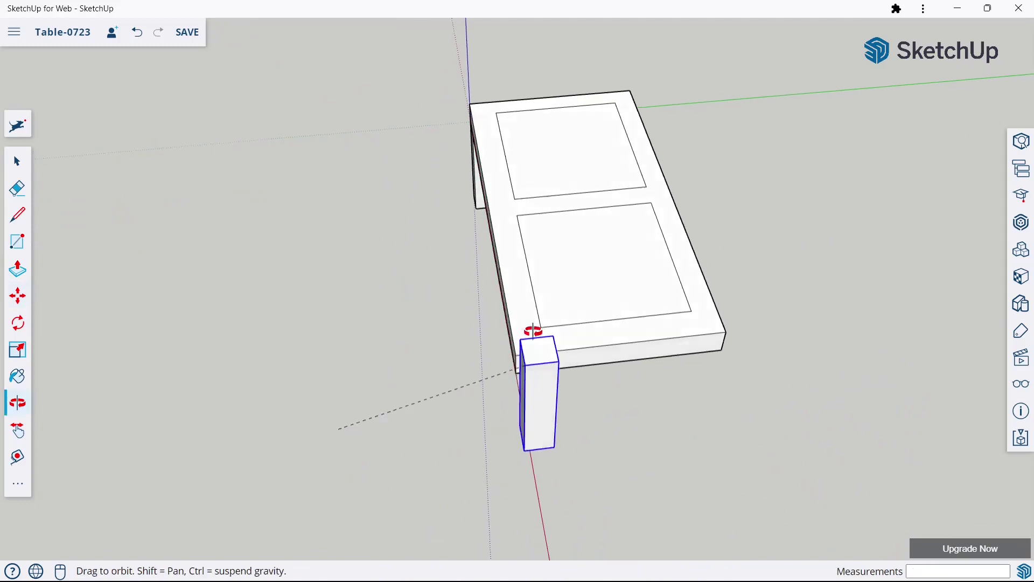
{"action": "left_click_drag", "start_coordinate": [600, 334], "coordinate": [661, 94]}
{"action": "key", "text": "m"}
{"action": "left_click", "coordinate": [617, 103]}
{"action": "left_click", "coordinate": [611, 240]}
{"action": "key", "text": "o"}
{"action": "left_click_drag", "start_coordinate": [611, 240], "coordinate": [727, 242]}
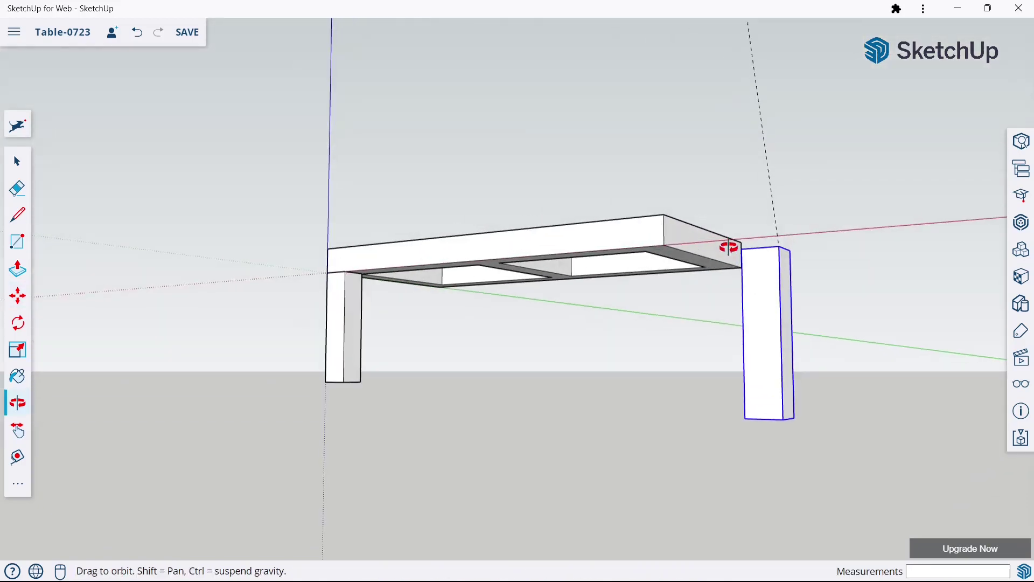
{"action": "key", "text": "m"}
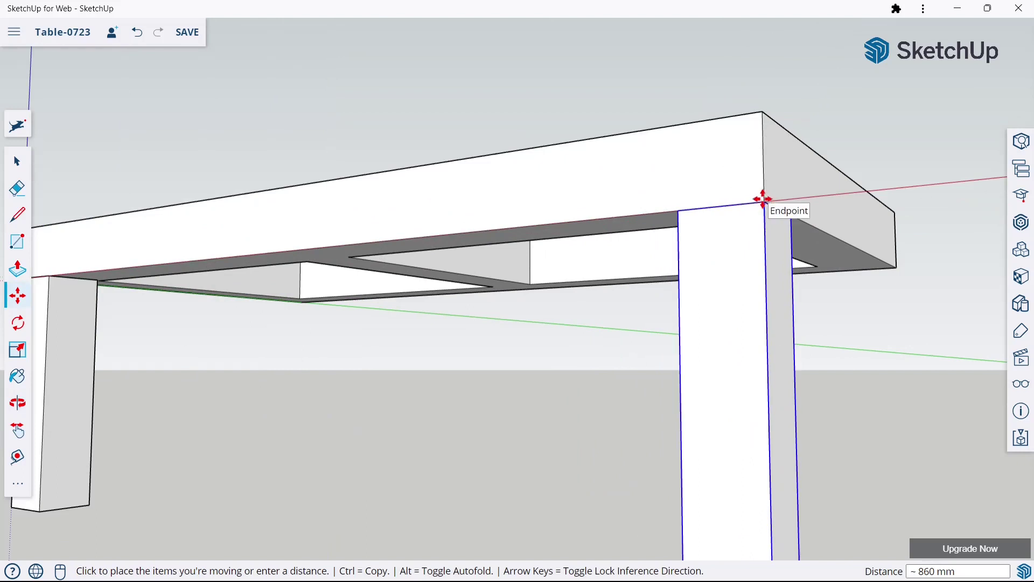
{"action": "left_click", "coordinate": [762, 199]}
{"action": "scroll", "coordinate": [589, 206], "scroll_direction": "down", "scroll_amount": 3}
{"action": "mouse_move", "coordinate": [589, 206]}
{"action": "middle_mouse_down"}
{"action": "mouse_move", "coordinate": [628, 288]}
{"action": "mouse_move", "coordinate": [471, 335]}
{"action": "middle_mouse_up"}
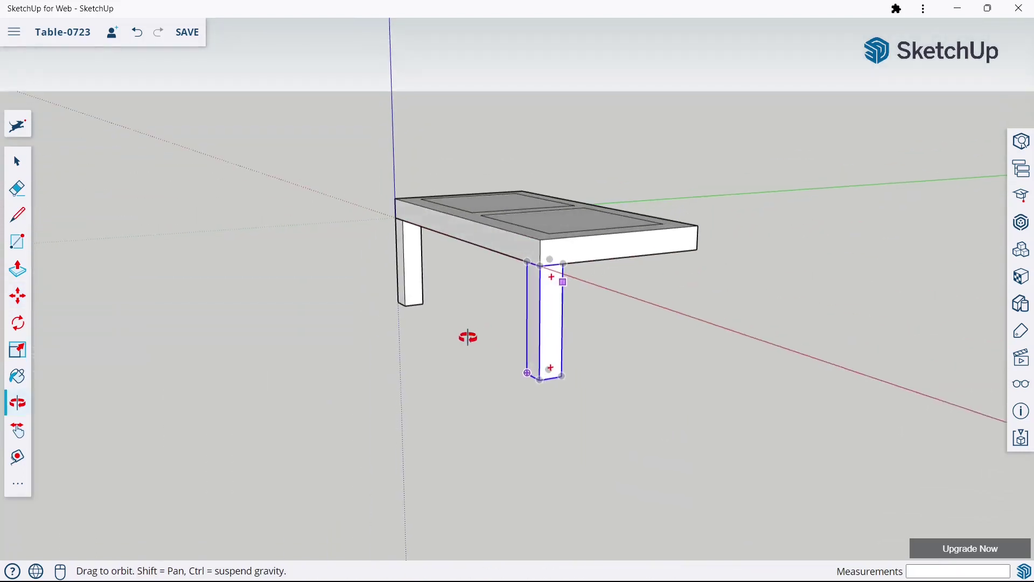
{"action": "left_click", "coordinate": [20, 165]}
{"action": "left_click", "coordinate": [253, 213]}
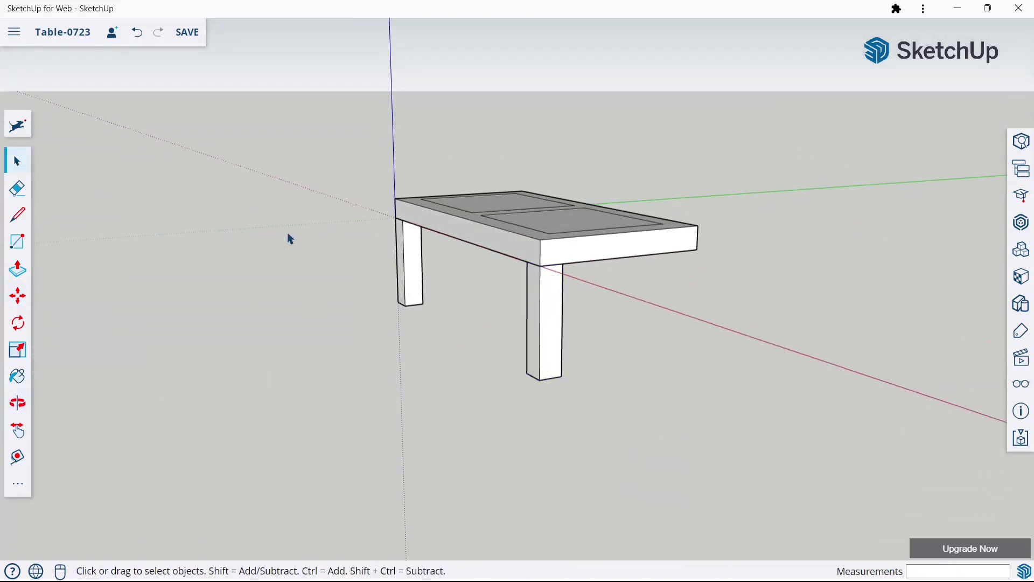
Paste a third leg and snap it under a tabletop corner
{"action": "key", "text": "ctrl+v"}
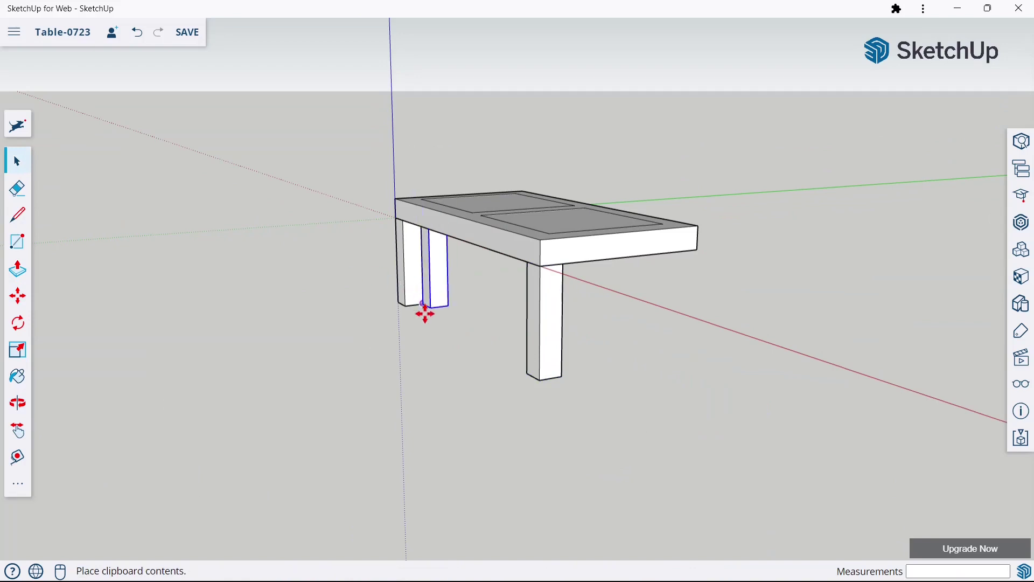
{"action": "left_click", "coordinate": [622, 468]}
{"action": "scroll", "coordinate": [520, 212], "scroll_direction": "down", "scroll_amount": 4}
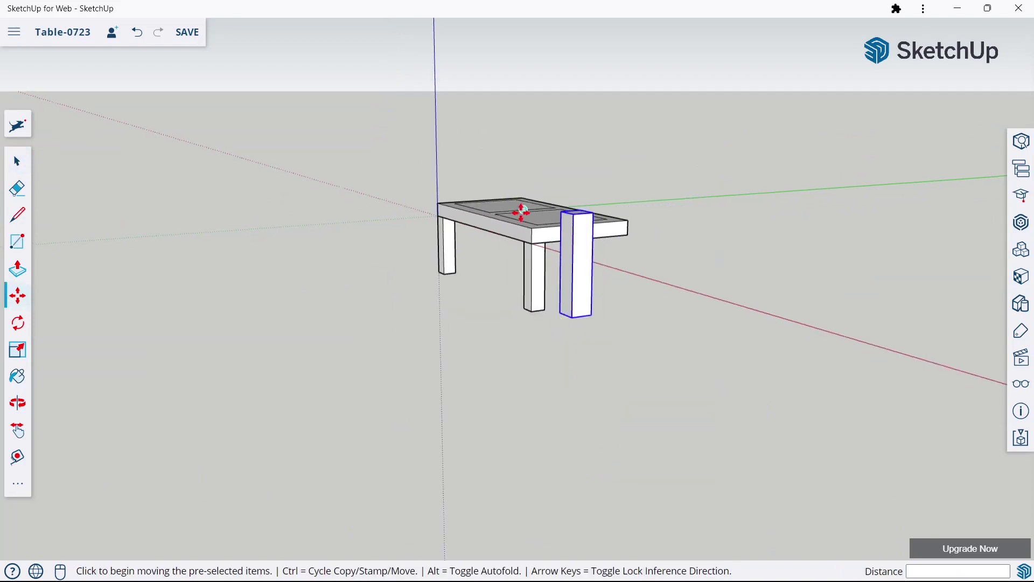
{"action": "mouse_move", "coordinate": [519, 213]}
{"action": "middle_mouse_down"}
{"action": "mouse_move", "coordinate": [642, 258]}
{"action": "mouse_move", "coordinate": [388, 298]}
{"action": "mouse_move", "coordinate": [198, 295]}
{"action": "middle_mouse_up"}
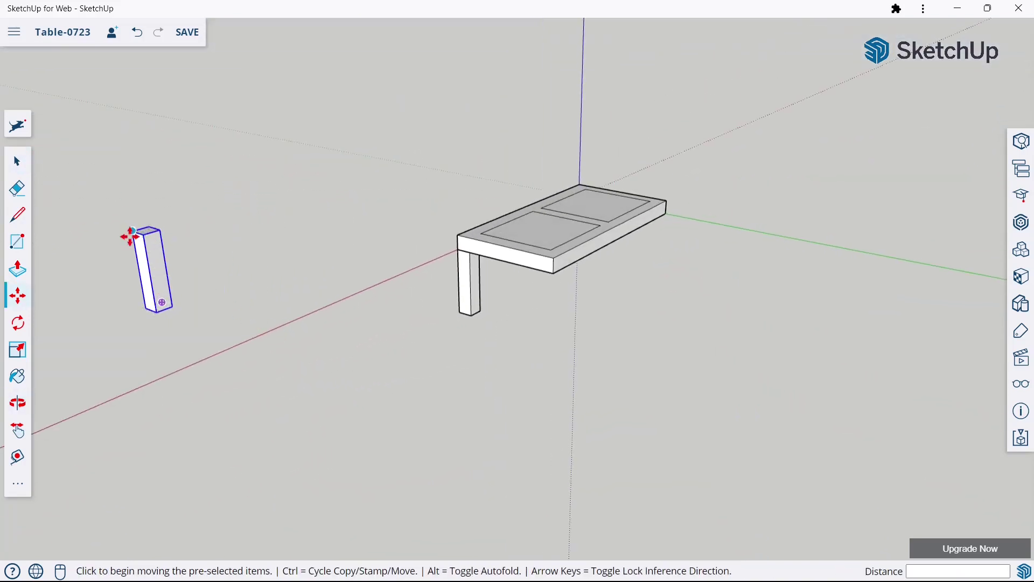
{"action": "left_click", "coordinate": [146, 230]}
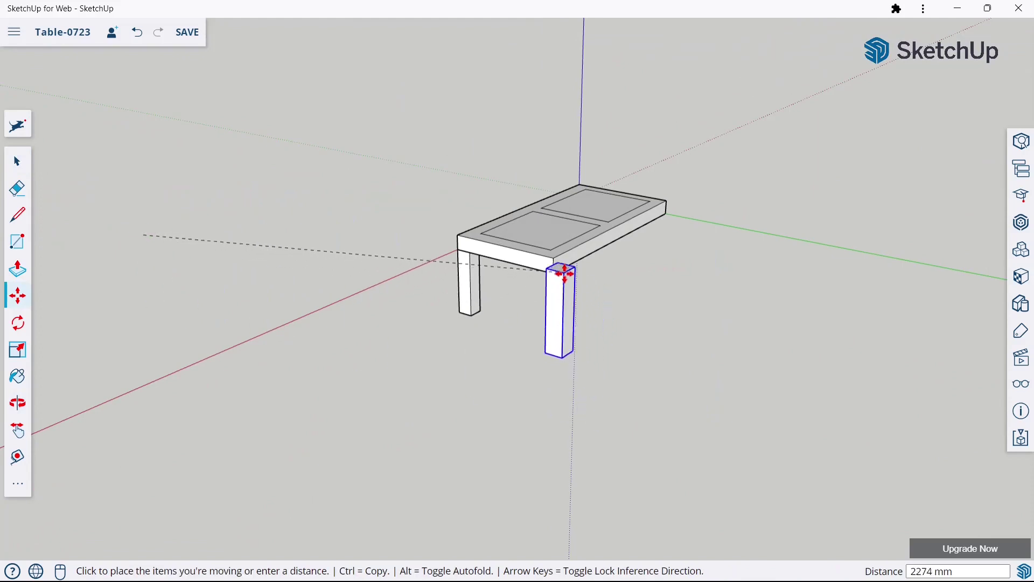
{"action": "middle_click_drag", "start_coordinate": [550, 267], "coordinate": [425, 82]}
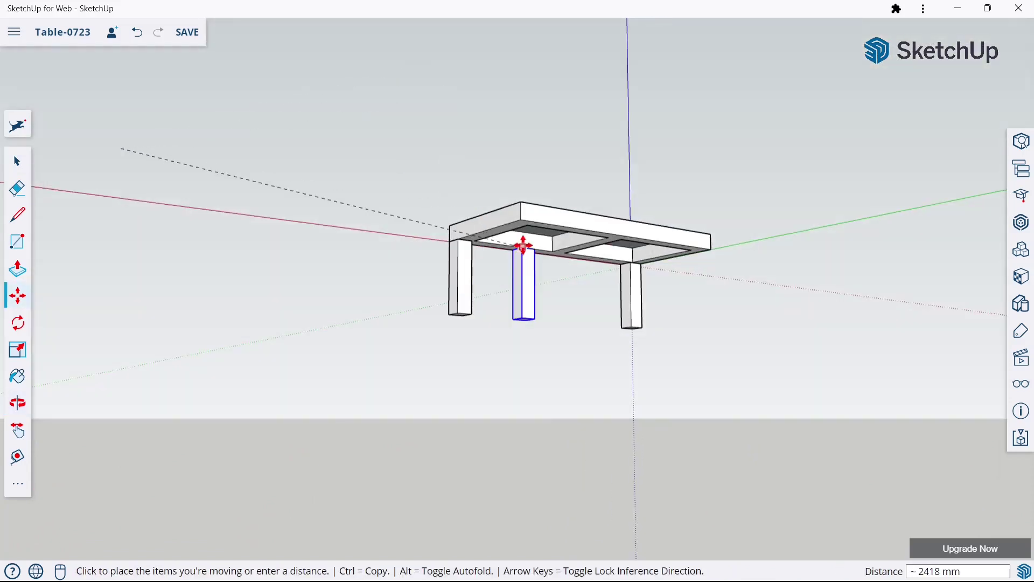
{"action": "left_click", "coordinate": [522, 223]}
{"action": "middle_click_drag", "start_coordinate": [654, 261], "coordinate": [573, 369]}
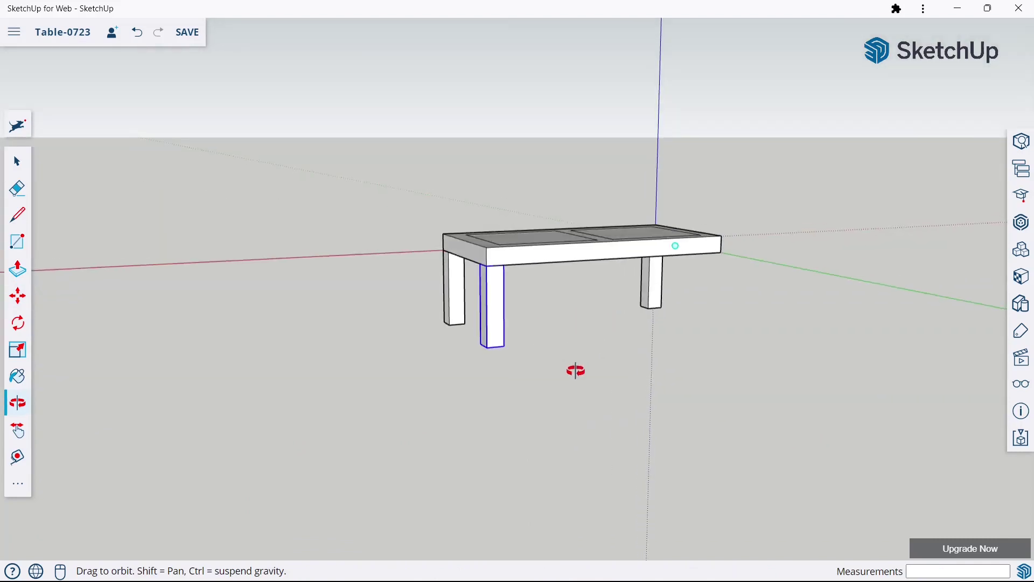
Paste a fourth leg, drop it at the last corner, and orbit to check the table
{"action": "key", "text": "ctrl+v"}
{"action": "mouse_move", "coordinate": [693, 335]}
{"action": "middle_mouse_down"}
{"action": "mouse_move", "coordinate": [668, 360]}
{"action": "mouse_move", "coordinate": [545, 286]}
{"action": "mouse_move", "coordinate": [406, 335]}
{"action": "mouse_move", "coordinate": [76, 265]}
{"action": "middle_mouse_up"}
{"action": "left_click", "coordinate": [621, 386]}
{"action": "left_click", "coordinate": [85, 235]}
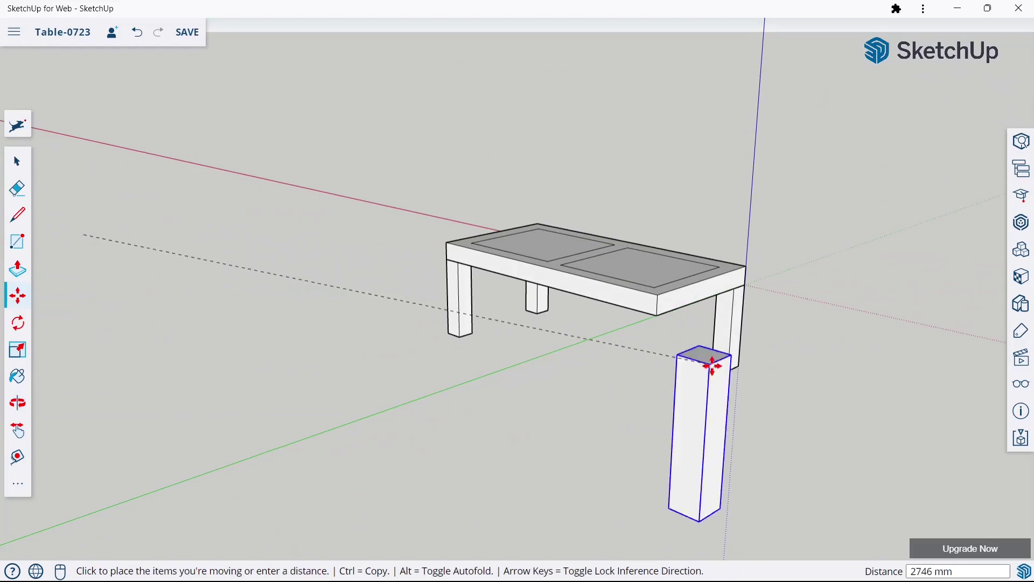
{"action": "middle_click_drag", "start_coordinate": [677, 331], "coordinate": [604, 194]}
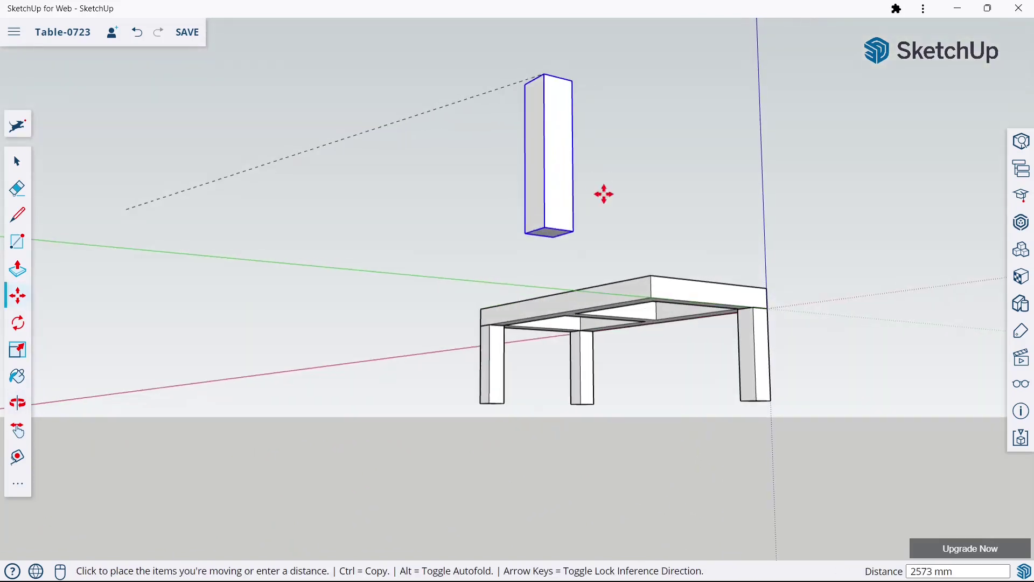
{"action": "left_click", "coordinate": [652, 302]}
{"action": "mouse_move", "coordinate": [649, 300]}
{"action": "middle_mouse_down"}
{"action": "mouse_move", "coordinate": [566, 333]}
{"action": "mouse_move", "coordinate": [466, 411]}
{"action": "mouse_move", "coordinate": [803, 409]}
{"action": "mouse_move", "coordinate": [776, 383]}
{"action": "middle_mouse_up"}
{"action": "mouse_move", "coordinate": [596, 342]}
{"action": "middle_mouse_down"}
{"action": "mouse_move", "coordinate": [549, 330]}
{"action": "mouse_move", "coordinate": [549, 395]}
{"action": "middle_mouse_up"}
{"action": "scroll", "coordinate": [512, 330], "scroll_direction": "up", "scroll_amount": 2}
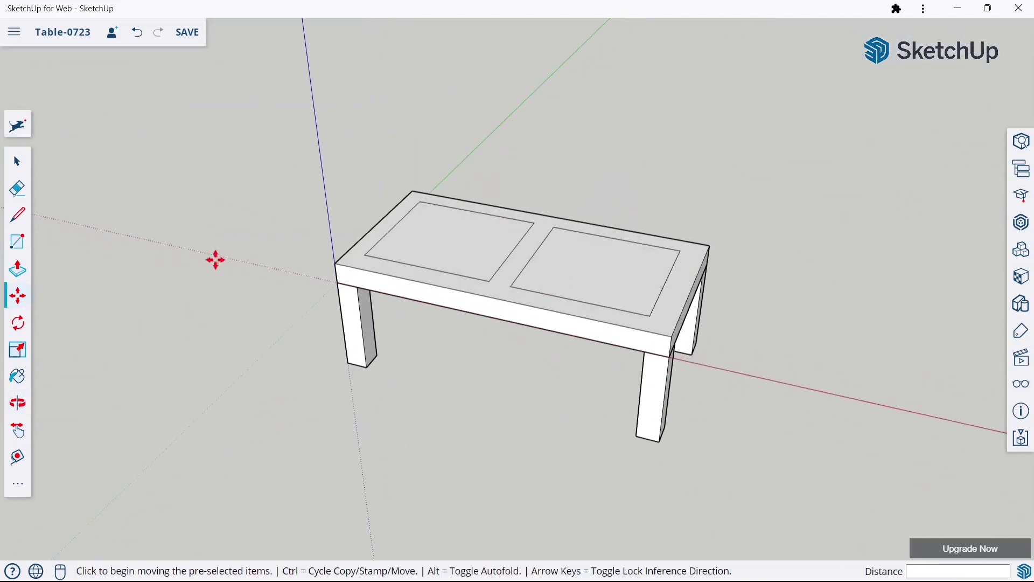
Save the model and draw a 1500 by 750 mm shelf rectangle
{"action": "left_click", "coordinate": [18, 162]}
{"action": "key", "text": "ctrl+s"}
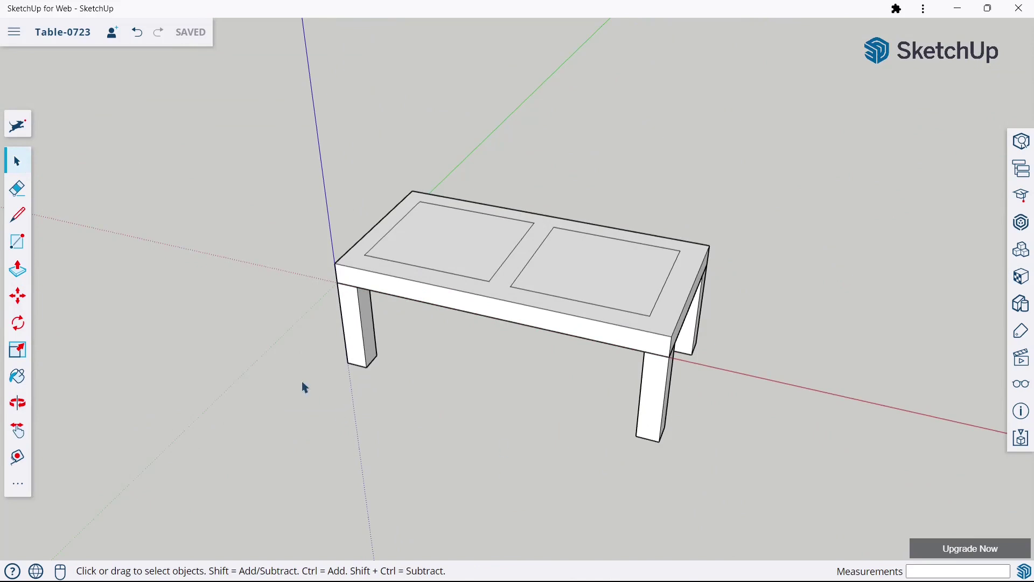
{"action": "left_click", "coordinate": [20, 235]}
{"action": "scroll", "coordinate": [150, 248], "scroll_direction": "down", "scroll_amount": 3}
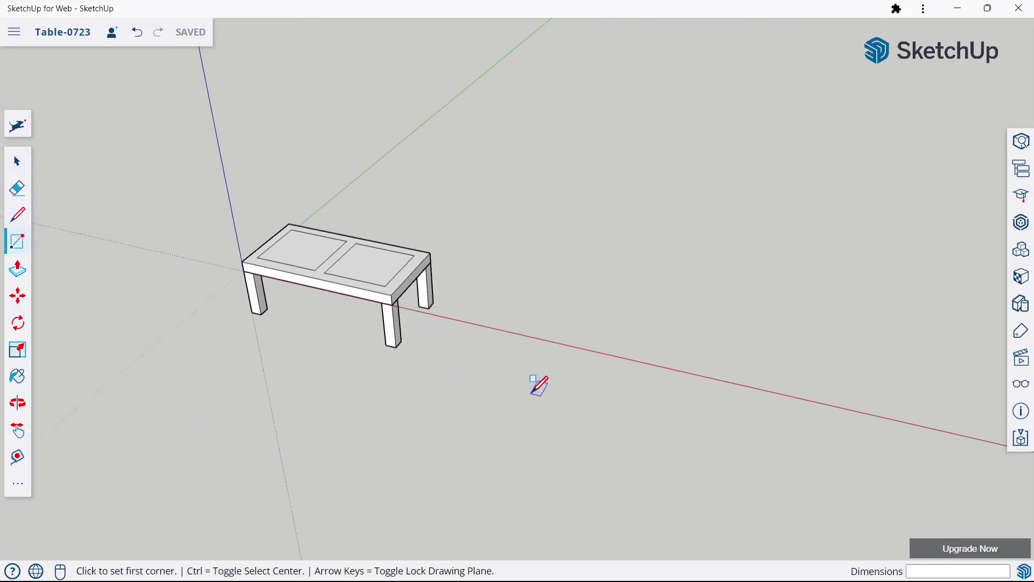
{"action": "left_click", "coordinate": [512, 381]}
{"action": "type", "text": "1500,750"}
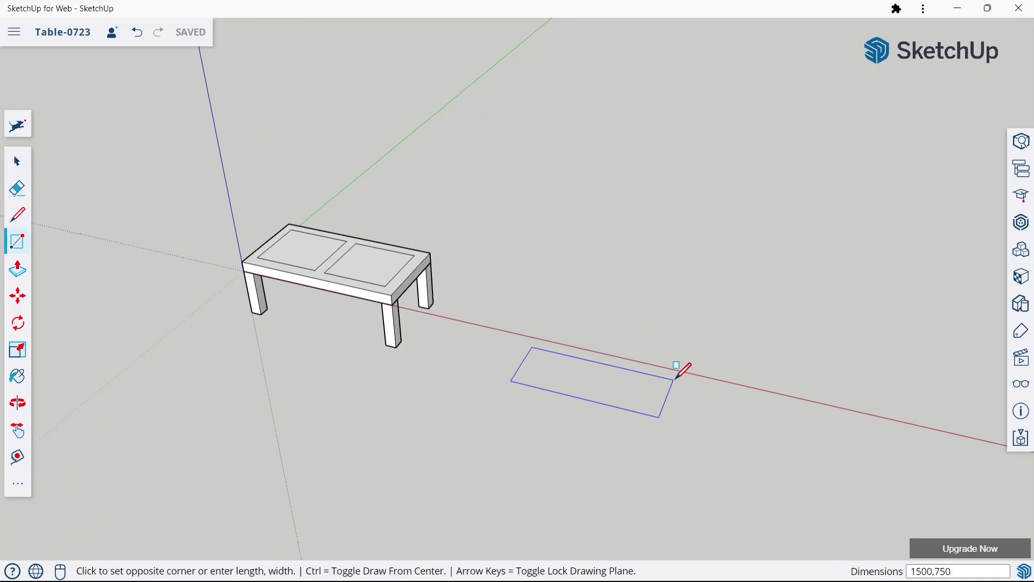
{"action": "key", "text": "Return"}
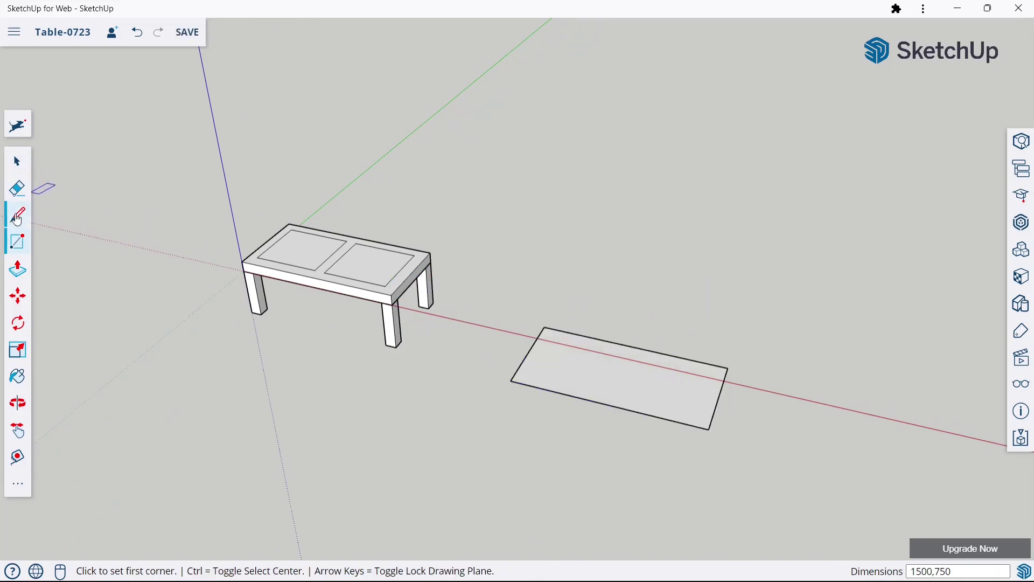
Push/Pull the rectangle into a 50 mm thick slab and make it a group
{"action": "left_click", "coordinate": [17, 269]}
{"action": "left_click", "coordinate": [562, 387]}
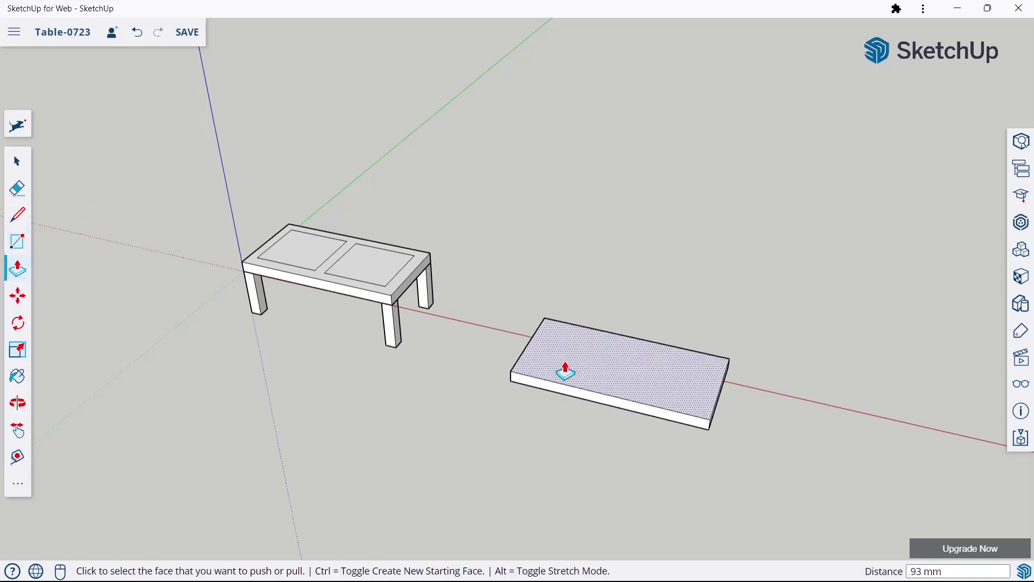
{"action": "key", "text": "ctrl+z"}
{"action": "left_click", "coordinate": [565, 391]}
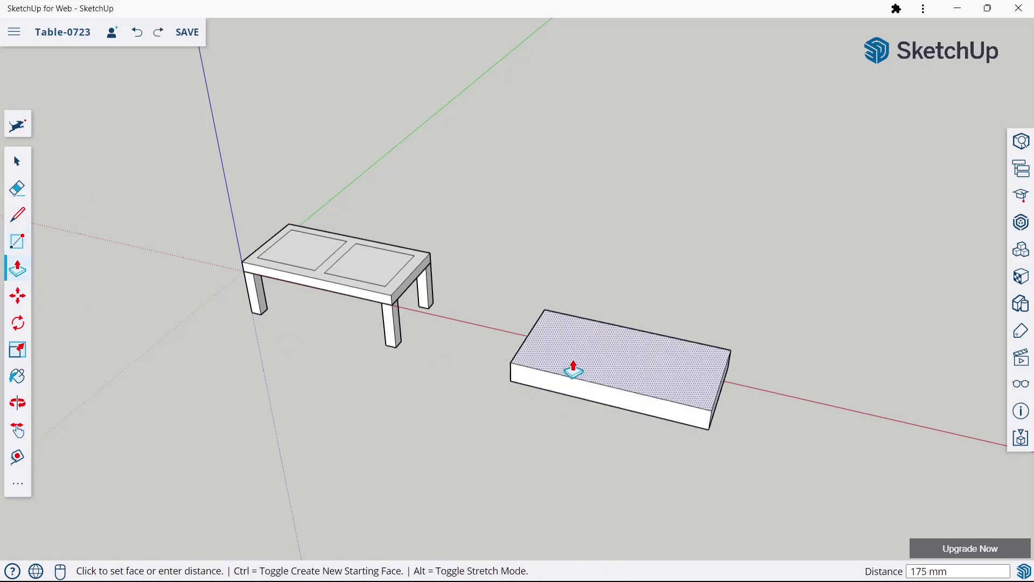
{"action": "type", "text": "50"}
{"action": "key", "text": "Return"}
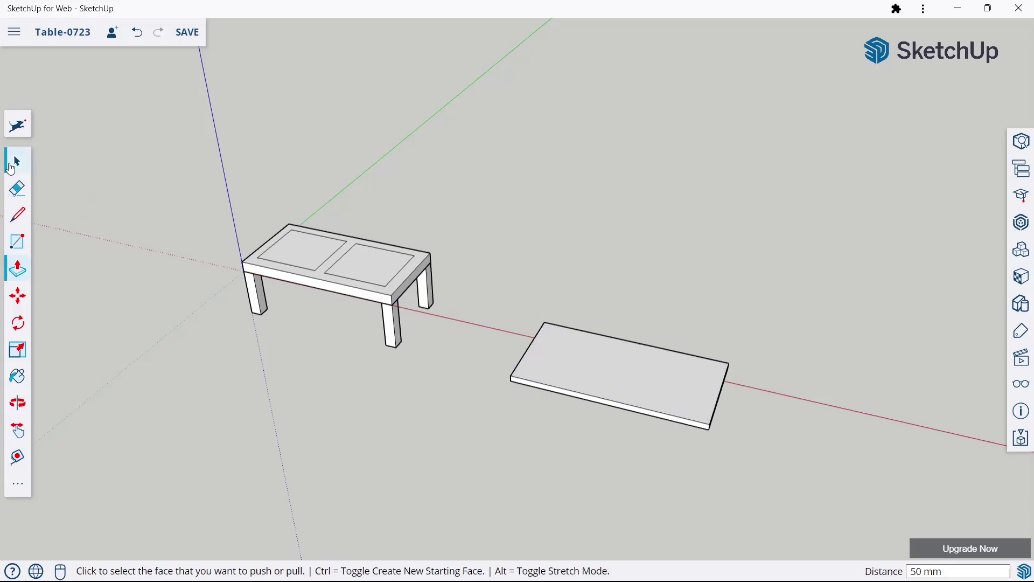
{"action": "left_click", "coordinate": [11, 169]}
{"action": "left_click", "coordinate": [668, 374]}
{"action": "right_click", "coordinate": [667, 374]}
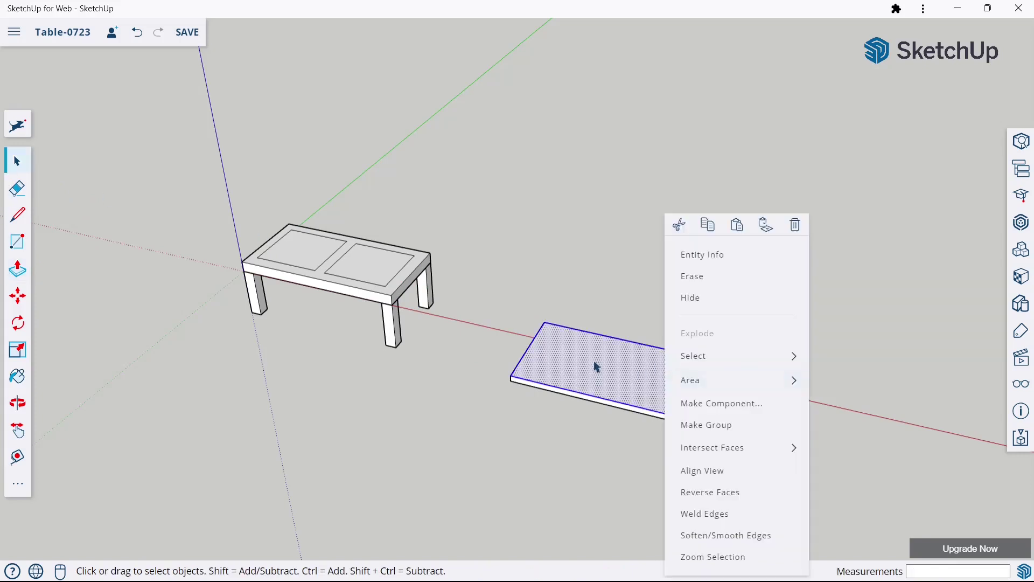
{"action": "left_click", "coordinate": [597, 358]}
{"action": "right_click", "coordinate": [601, 346]}
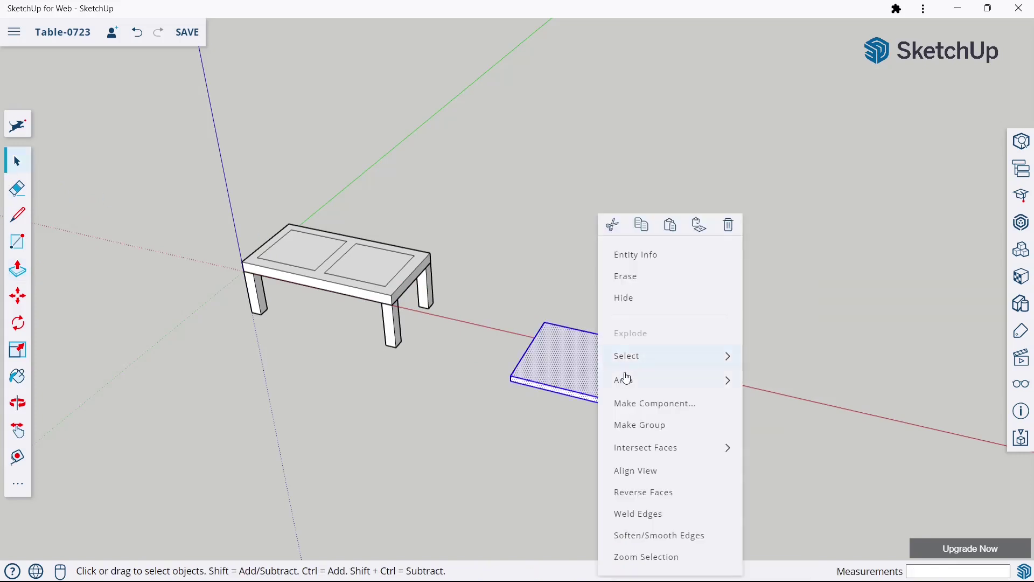
{"action": "left_click", "coordinate": [638, 425]}
Move the shelf board under the table top, between the legs near their feet
{"action": "scroll", "coordinate": [430, 369], "scroll_direction": "up", "scroll_amount": 2}
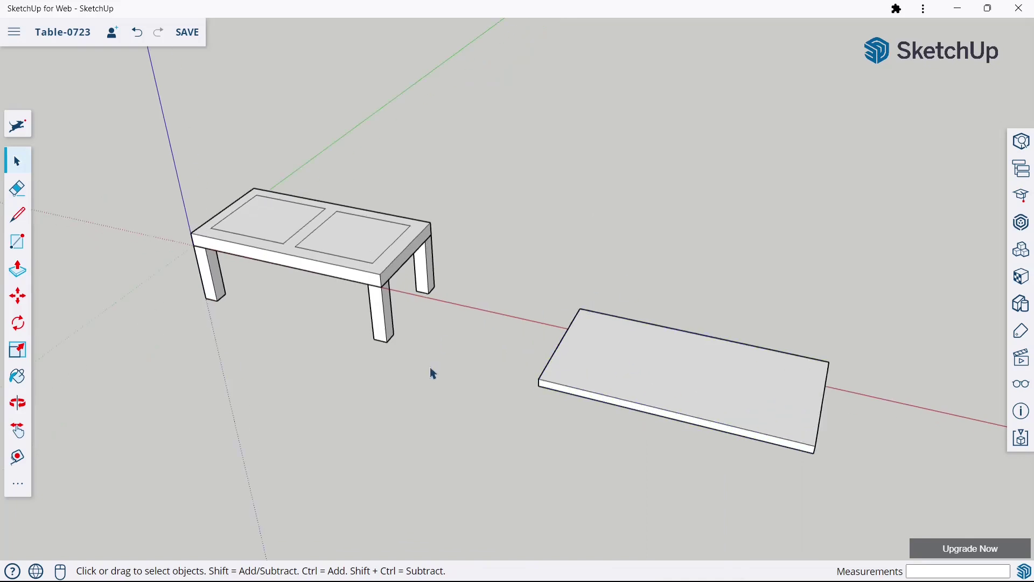
{"action": "left_click", "coordinate": [18, 295]}
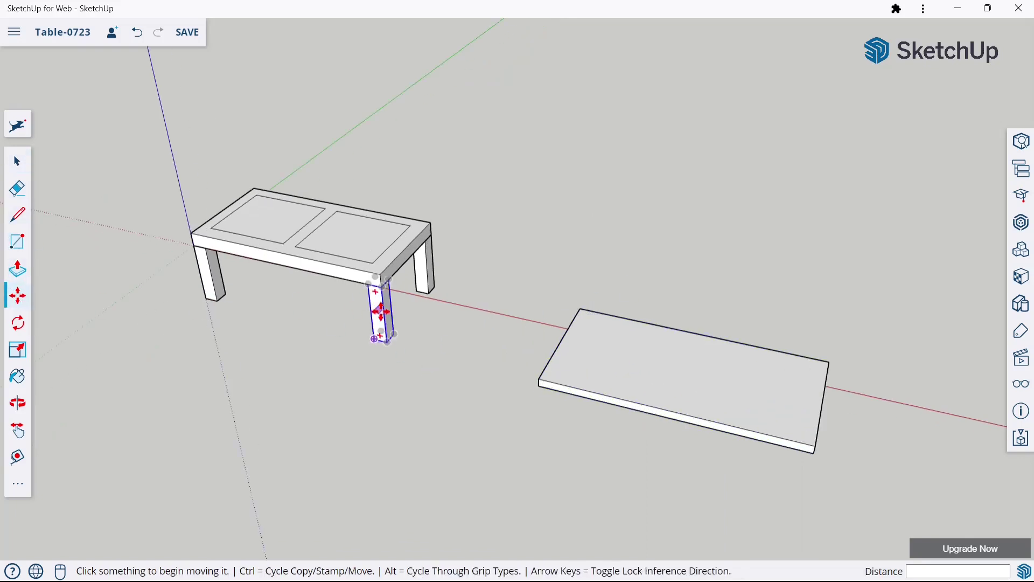
{"action": "left_click", "coordinate": [534, 379]}
{"action": "scroll", "coordinate": [342, 338], "scroll_direction": "down", "scroll_amount": 3}
{"action": "scroll", "coordinate": [366, 291], "scroll_direction": "up", "scroll_amount": 5}
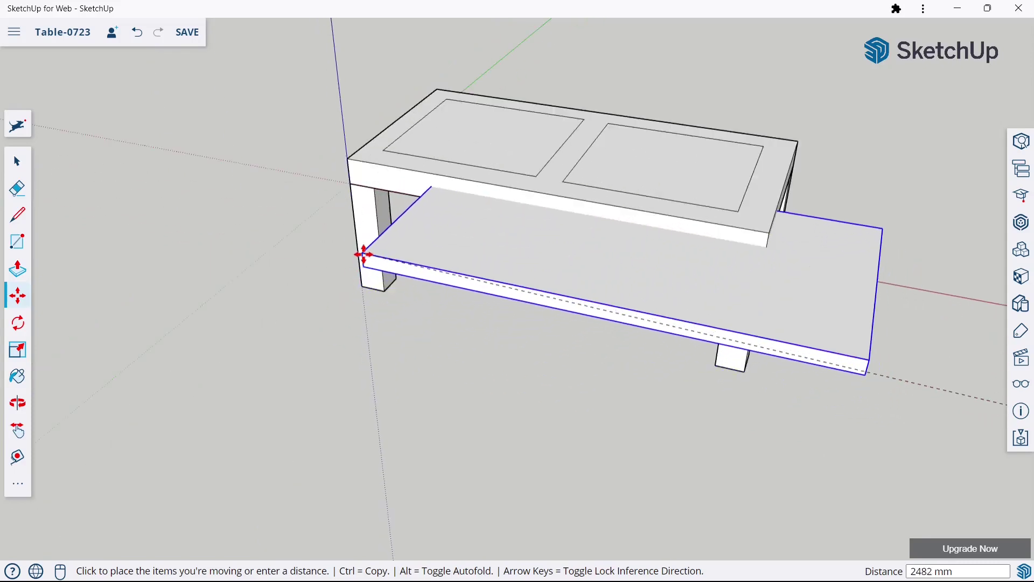
{"action": "scroll", "coordinate": [358, 248], "scroll_direction": "up", "scroll_amount": 3}
{"action": "mouse_move", "coordinate": [370, 284]}
{"action": "middle_mouse_down"}
{"action": "mouse_move", "coordinate": [430, 148]}
{"action": "mouse_move", "coordinate": [283, 459]}
{"action": "middle_mouse_up"}
{"action": "scroll", "coordinate": [263, 462], "scroll_direction": "down", "scroll_amount": 3}
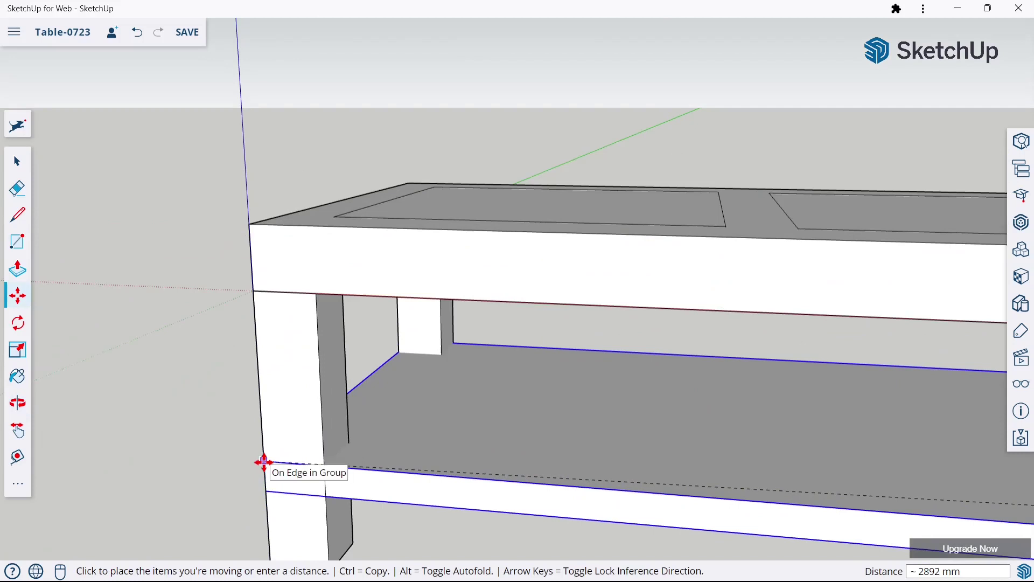
{"action": "scroll", "coordinate": [263, 462], "scroll_direction": "down", "scroll_amount": 2}
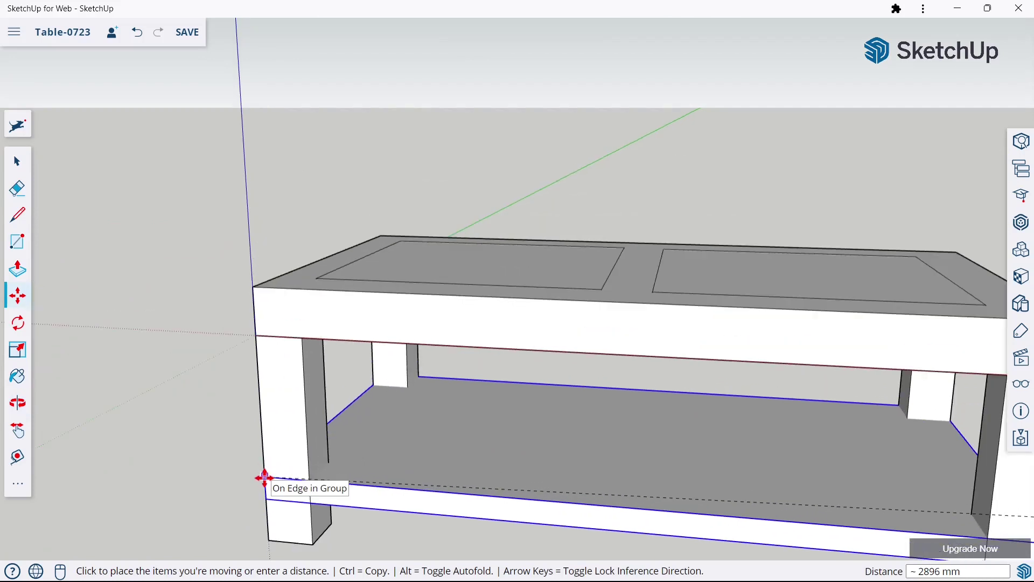
{"action": "left_click", "coordinate": [264, 471]}
{"action": "scroll", "coordinate": [280, 463], "scroll_direction": "down", "scroll_amount": 2}
{"action": "middle_click_drag", "start_coordinate": [300, 400], "coordinate": [492, 348]}
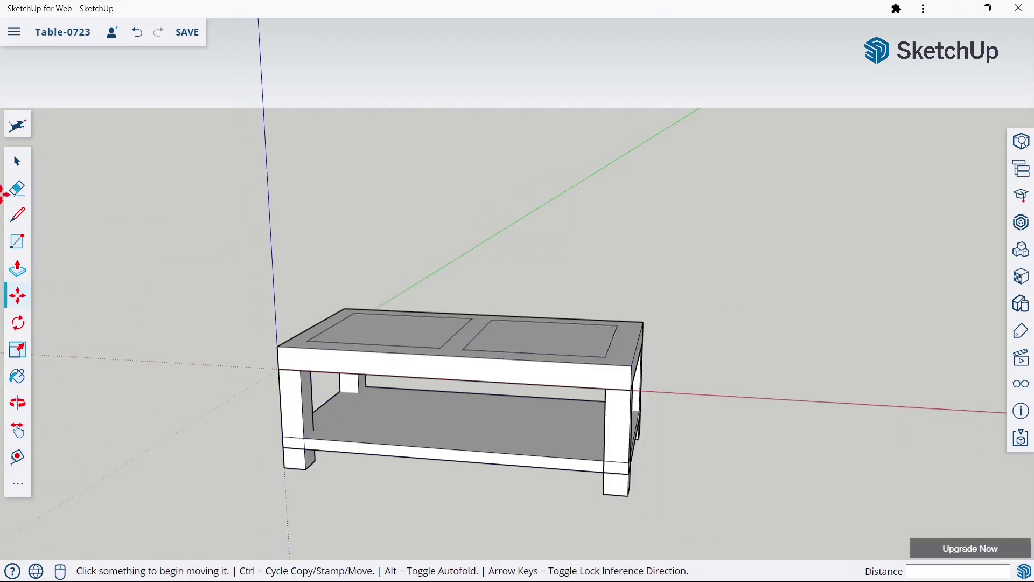
Select the whole table and intersect its faces with the model
{"action": "left_click", "coordinate": [16, 162]}
{"action": "middle_click_drag", "start_coordinate": [577, 254], "coordinate": [379, 447]}
{"action": "middle_click_drag", "start_coordinate": [251, 396], "coordinate": [865, 255]}
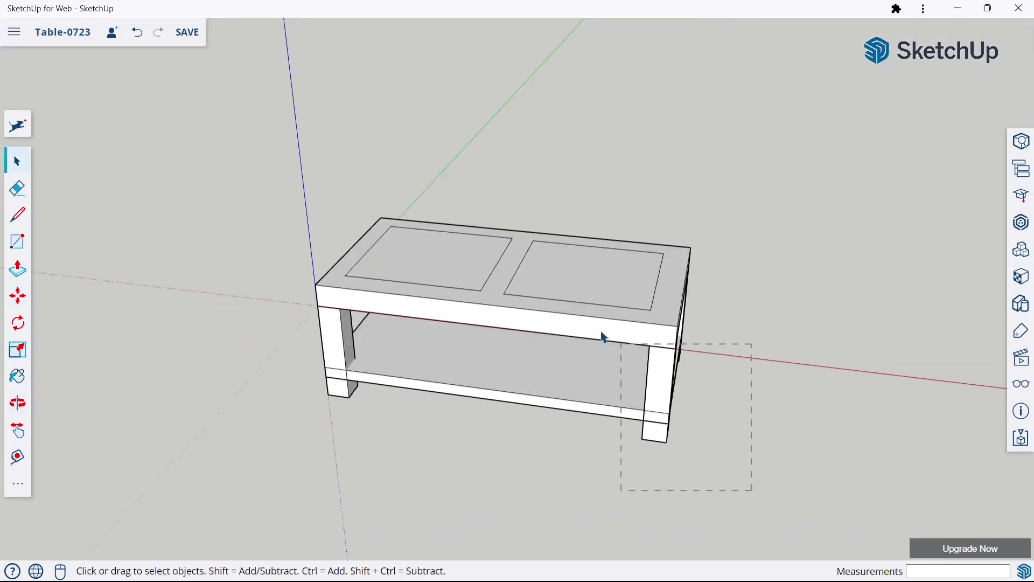
{"action": "mouse_move", "coordinate": [752, 490]}
{"action": "left_mouse_down"}
{"action": "mouse_move", "coordinate": [253, 185]}
{"action": "mouse_move", "coordinate": [619, 455]}
{"action": "mouse_move", "coordinate": [690, 480]}
{"action": "left_mouse_up"}
{"action": "right_click", "coordinate": [579, 365]}
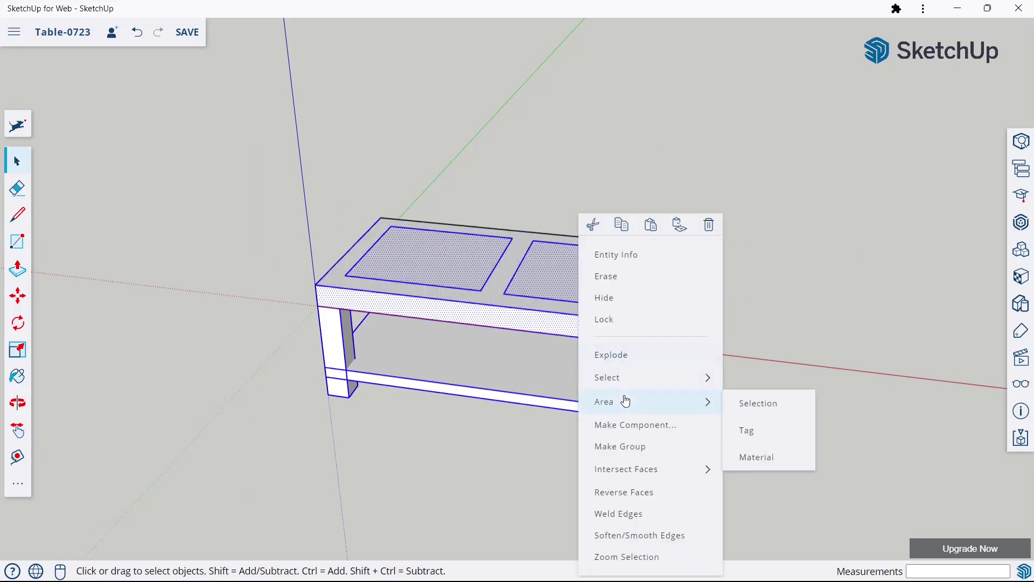
{"action": "mouse_move", "coordinate": [626, 469]}
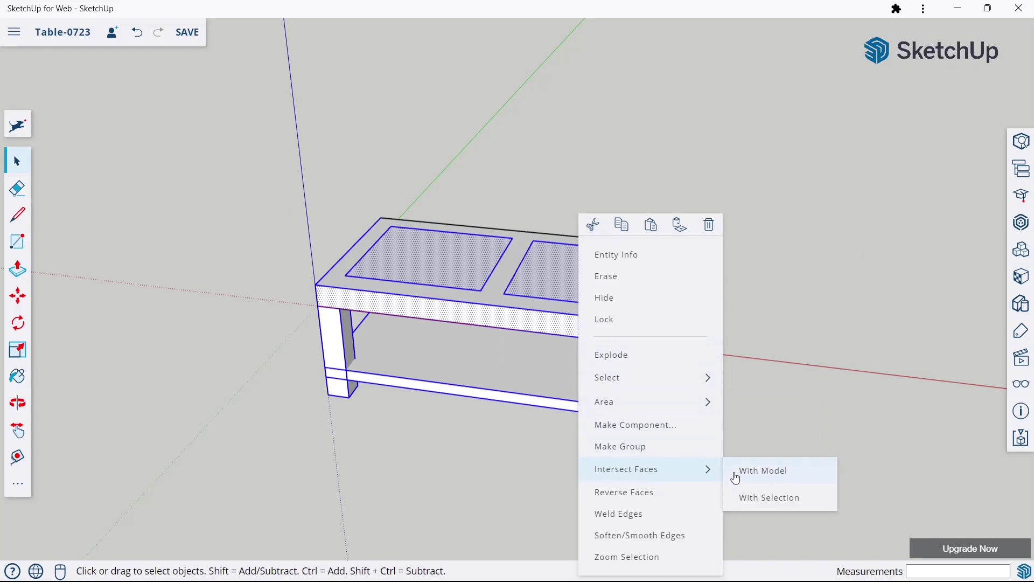
{"action": "left_click", "coordinate": [736, 478]}
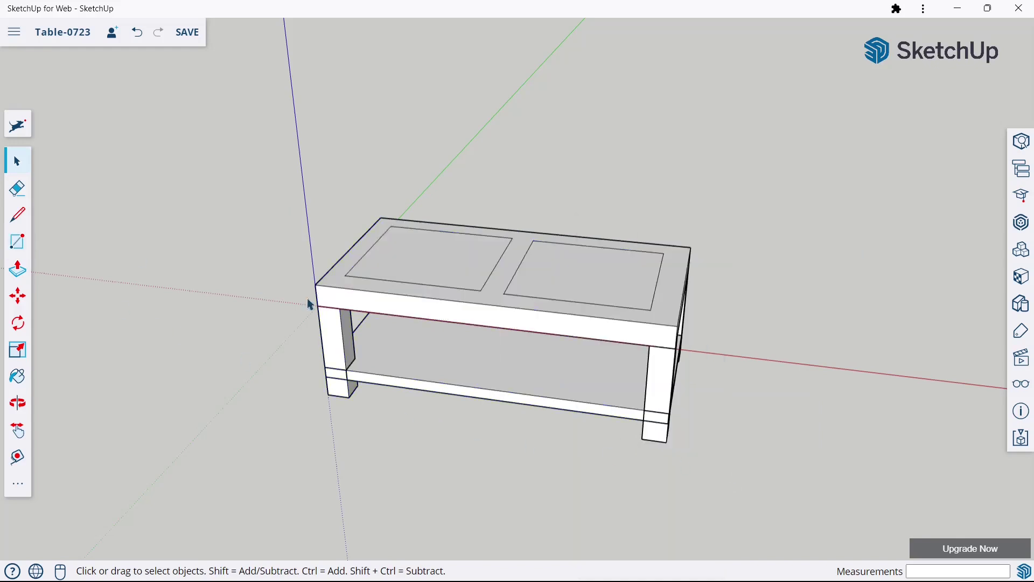
Explode the left leg group and the lower shelf group
{"action": "double_click", "coordinate": [347, 341]}
{"action": "left_click", "coordinate": [257, 327]}
{"action": "right_click", "coordinate": [333, 341]}
{"action": "left_click", "coordinate": [350, 351]}
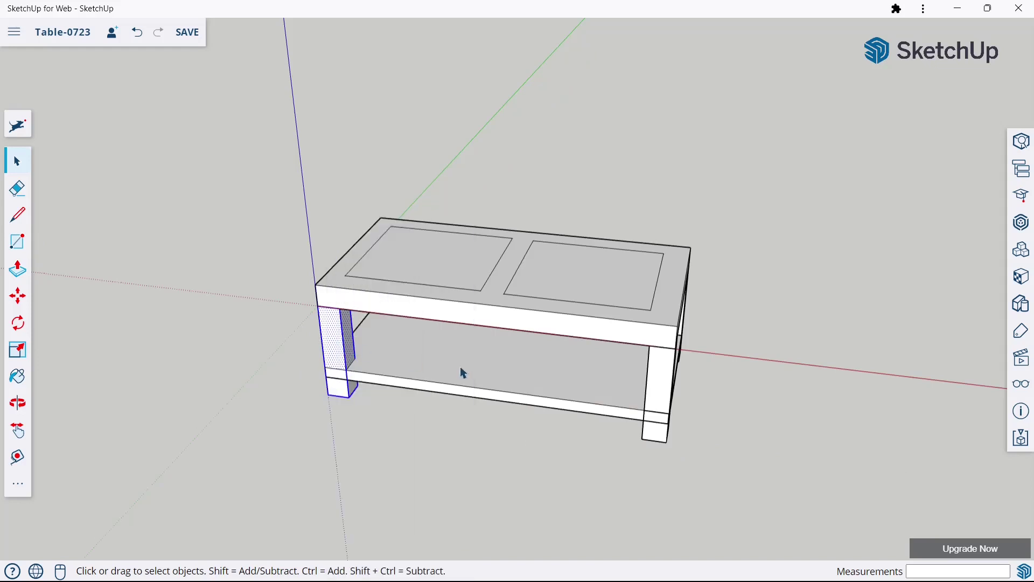
{"action": "left_click", "coordinate": [462, 369]}
{"action": "right_click", "coordinate": [462, 369]}
{"action": "left_click", "coordinate": [485, 350]}
Explode the front-right, back-right and remaining leg groups
{"action": "left_click", "coordinate": [658, 382]}
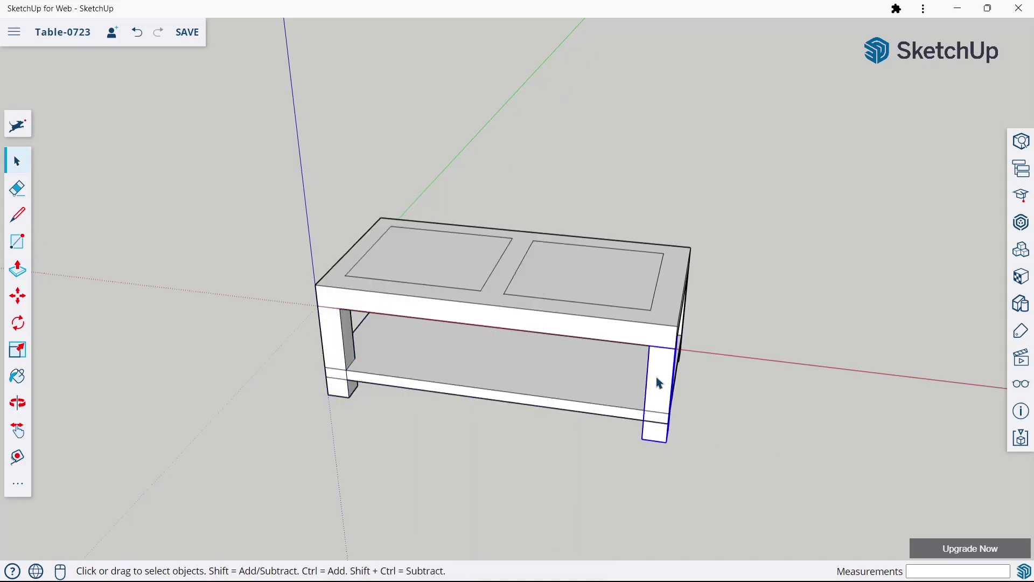
{"action": "right_click", "coordinate": [657, 382]}
{"action": "left_click", "coordinate": [677, 355]}
{"action": "mouse_move", "coordinate": [690, 376]}
{"action": "middle_mouse_down"}
{"action": "mouse_move", "coordinate": [580, 261]}
{"action": "mouse_move", "coordinate": [608, 350]}
{"action": "middle_mouse_up"}
{"action": "right_click", "coordinate": [651, 351]}
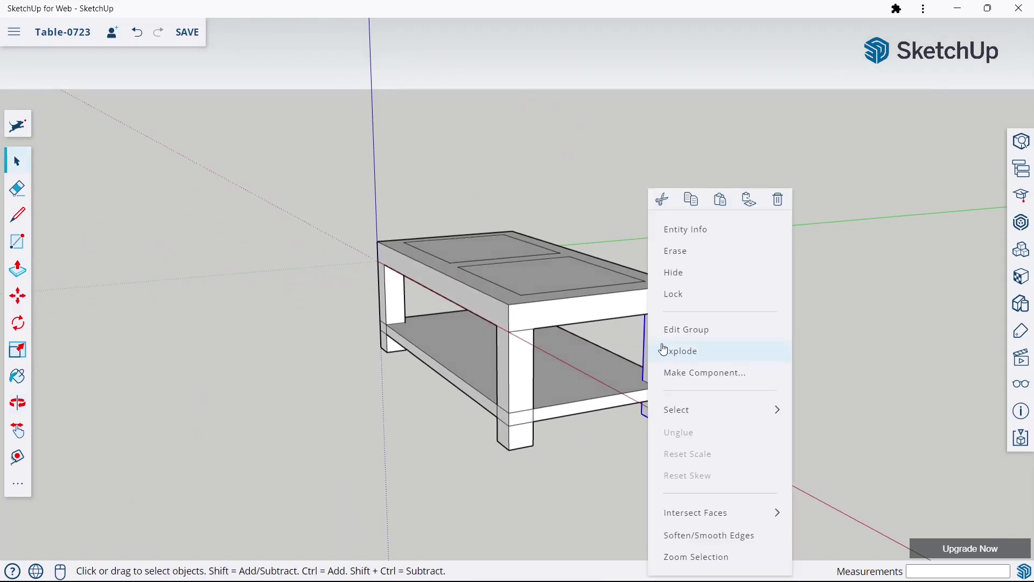
{"action": "left_click", "coordinate": [676, 353]}
{"action": "middle_click_drag", "start_coordinate": [756, 335], "coordinate": [421, 311]}
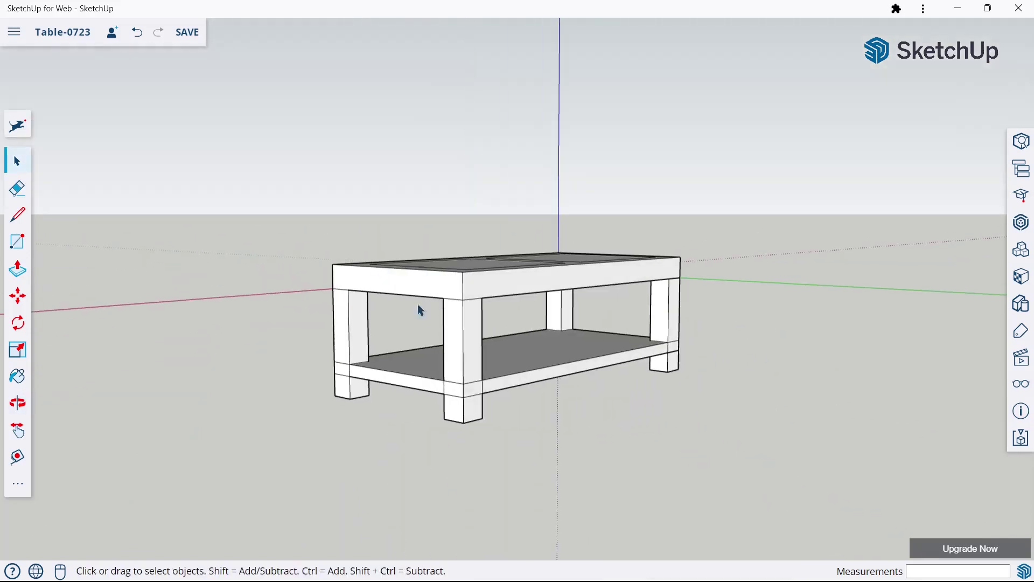
{"action": "right_click", "coordinate": [667, 307]}
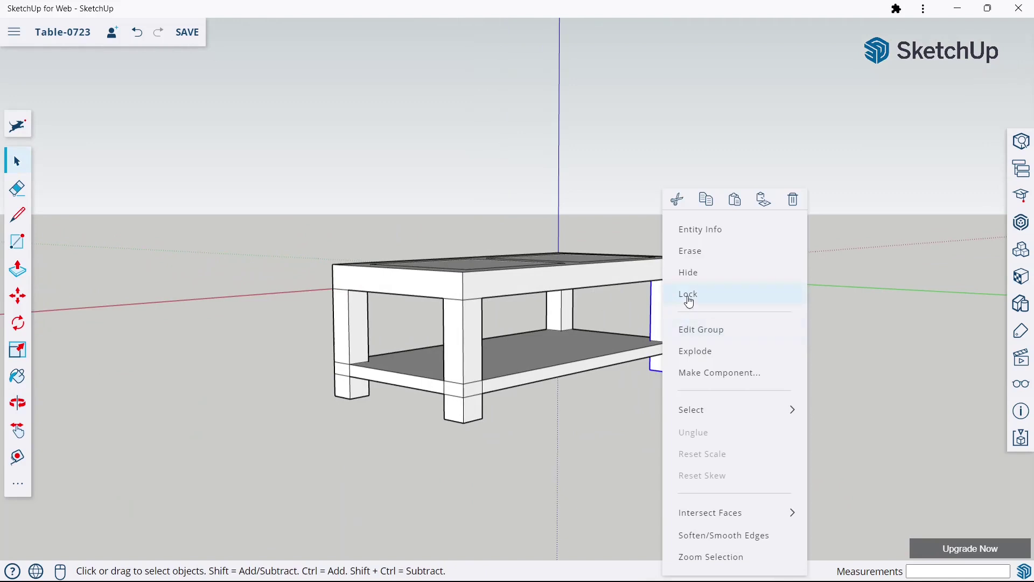
{"action": "left_click", "coordinate": [696, 349]}
{"action": "mouse_move", "coordinate": [482, 348]}
{"action": "middle_mouse_down"}
{"action": "mouse_move", "coordinate": [747, 347]}
{"action": "mouse_move", "coordinate": [469, 357]}
{"action": "mouse_move", "coordinate": [744, 429]}
{"action": "middle_mouse_up"}
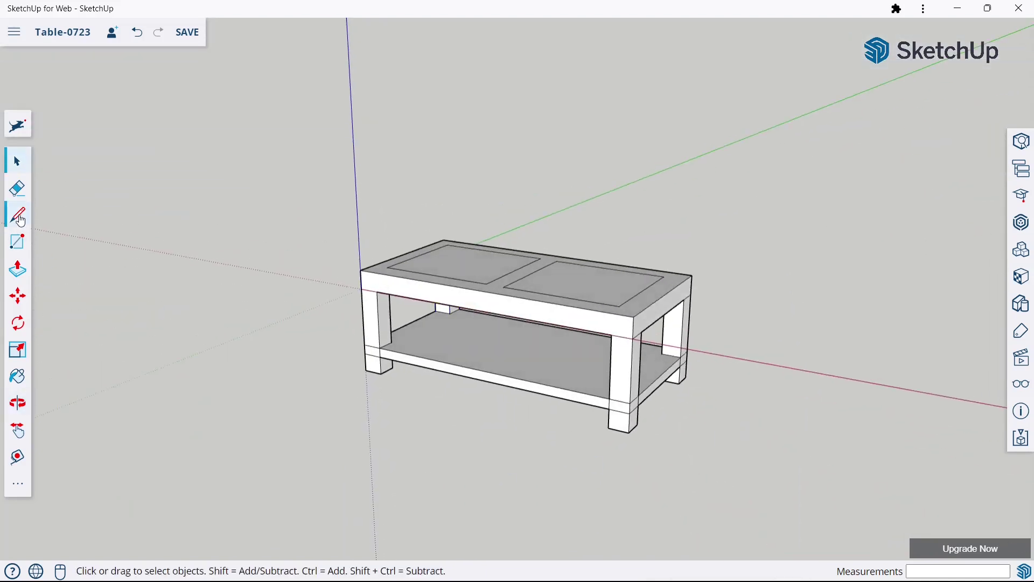
Erase the horizontal seam lines across the left and front legs where the shelf meets them
{"action": "left_click", "coordinate": [18, 189]}
{"action": "scroll", "coordinate": [371, 337], "scroll_direction": "up", "scroll_amount": 3}
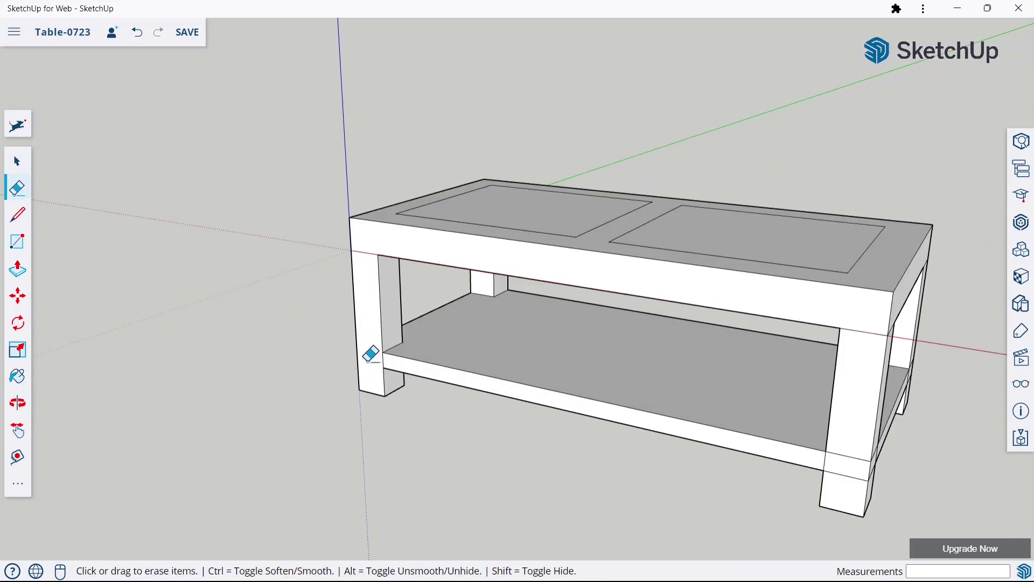
{"action": "mouse_move", "coordinate": [371, 358]}
{"action": "middle_mouse_down"}
{"action": "mouse_move", "coordinate": [801, 369]}
{"action": "mouse_move", "coordinate": [404, 397]}
{"action": "mouse_move", "coordinate": [556, 382]}
{"action": "mouse_move", "coordinate": [419, 368]}
{"action": "mouse_move", "coordinate": [734, 383]}
{"action": "mouse_move", "coordinate": [679, 361]}
{"action": "middle_mouse_up"}
{"action": "left_click", "coordinate": [424, 378]}
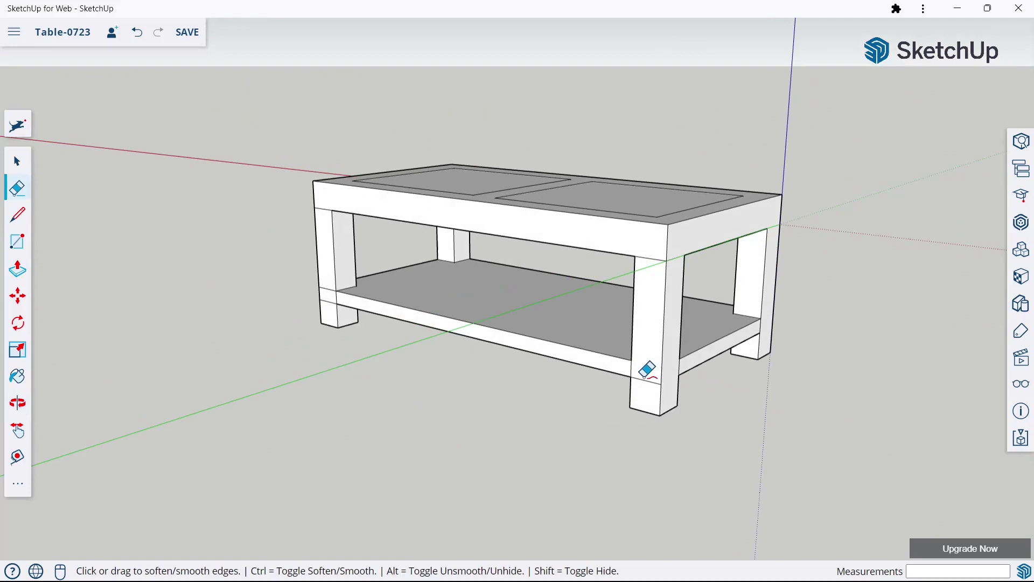
{"action": "mouse_move", "coordinate": [402, 351]}
{"action": "middle_mouse_down"}
{"action": "mouse_move", "coordinate": [473, 367]}
{"action": "mouse_move", "coordinate": [376, 340]}
{"action": "middle_mouse_up"}
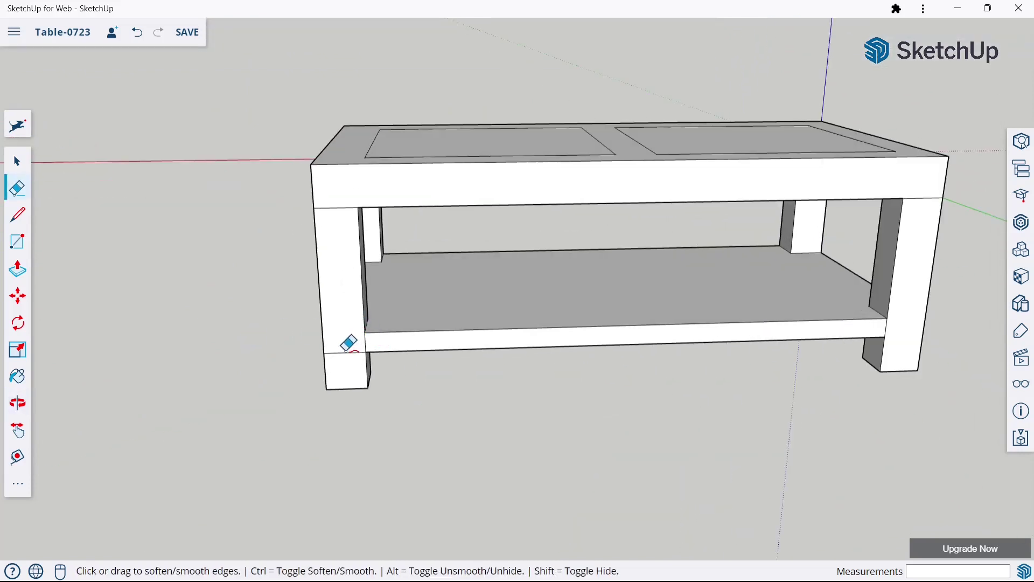
{"action": "middle_click_drag", "start_coordinate": [349, 345], "coordinate": [665, 353]}
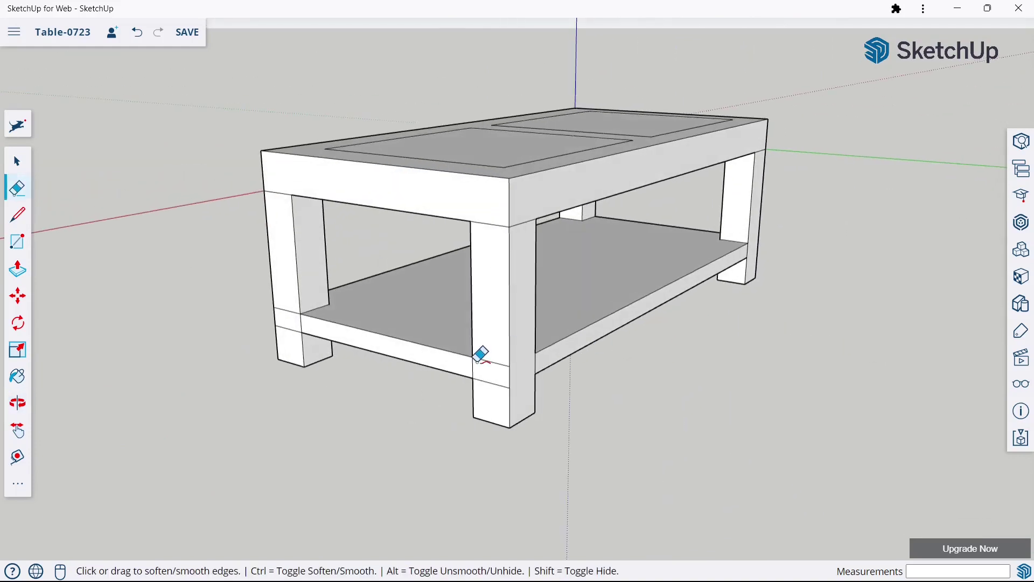
{"action": "left_click_drag", "start_coordinate": [486, 353], "coordinate": [486, 372], "text": "ctrl"}
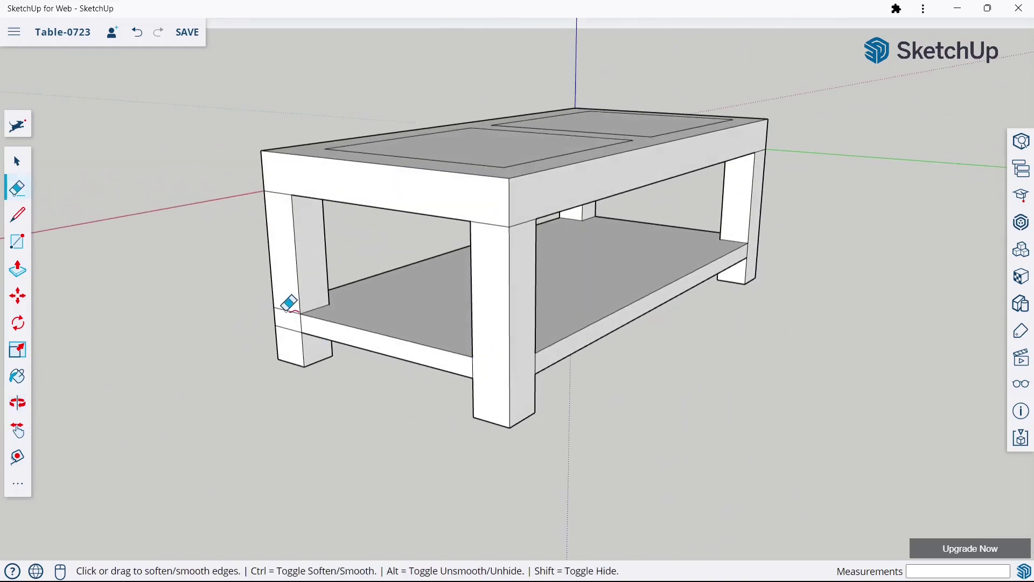
{"action": "mouse_move", "coordinate": [285, 323]}
{"action": "middle_mouse_down"}
{"action": "mouse_move", "coordinate": [243, 328]}
{"action": "mouse_move", "coordinate": [554, 339]}
{"action": "middle_mouse_up"}
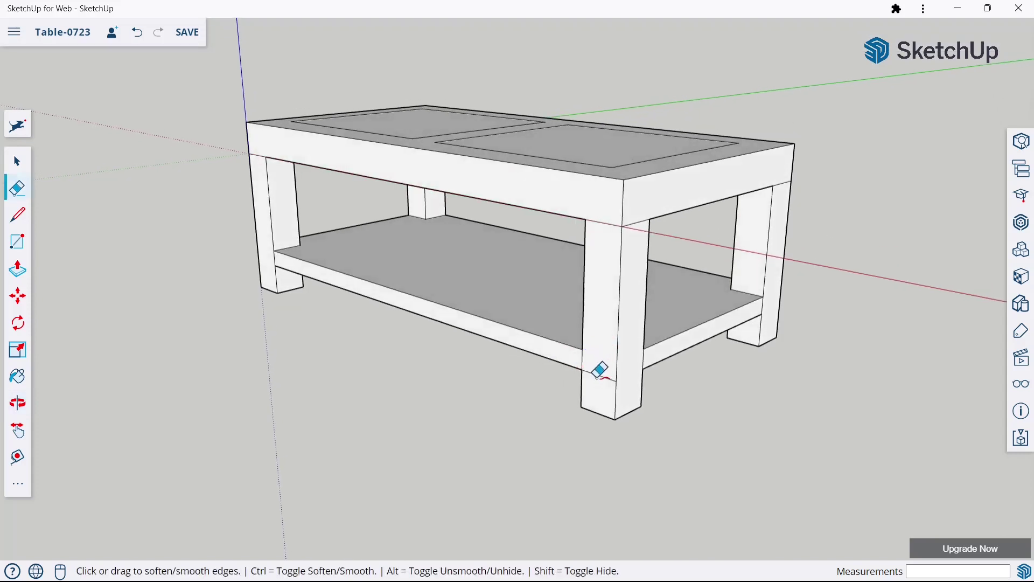
{"action": "mouse_move", "coordinate": [599, 368]}
{"action": "middle_mouse_down"}
{"action": "mouse_move", "coordinate": [452, 355]}
{"action": "mouse_move", "coordinate": [460, 328]}
{"action": "mouse_move", "coordinate": [692, 376]}
{"action": "mouse_move", "coordinate": [551, 384]}
{"action": "middle_mouse_up"}
{"action": "scroll", "coordinate": [551, 384], "scroll_direction": "down", "scroll_amount": 3}
{"action": "scroll", "coordinate": [455, 230], "scroll_direction": "up", "scroll_amount": 3}
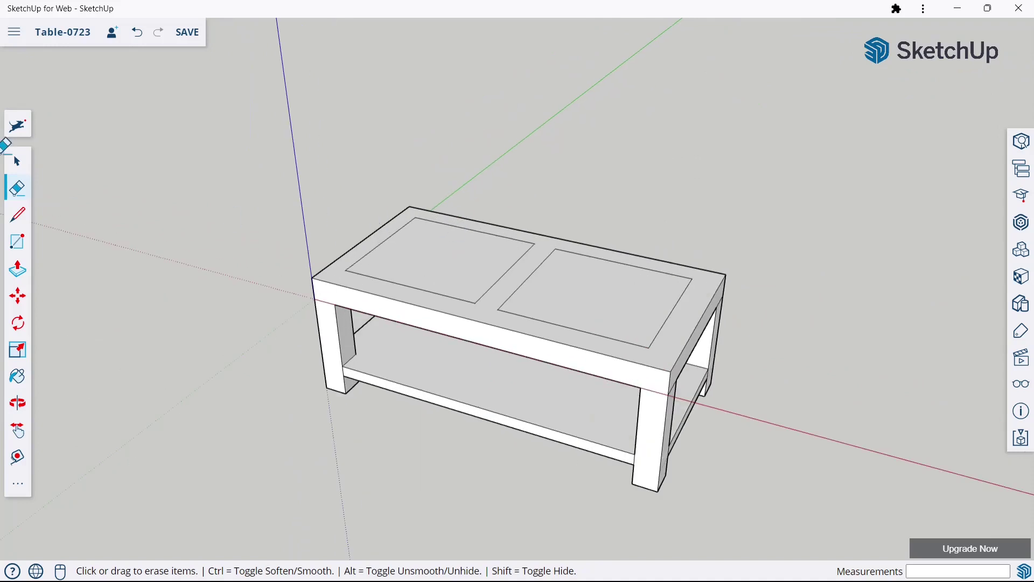
{"action": "left_click", "coordinate": [18, 164]}
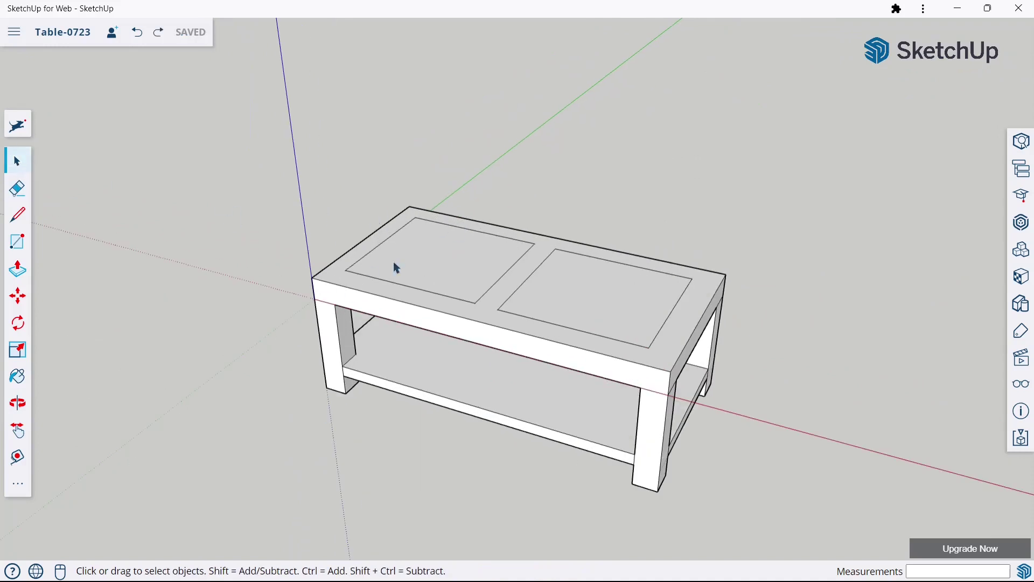
Group the entire table and paint the group with a wood texture
{"action": "triple_click", "coordinate": [410, 354]}
{"action": "right_click", "coordinate": [412, 357]}
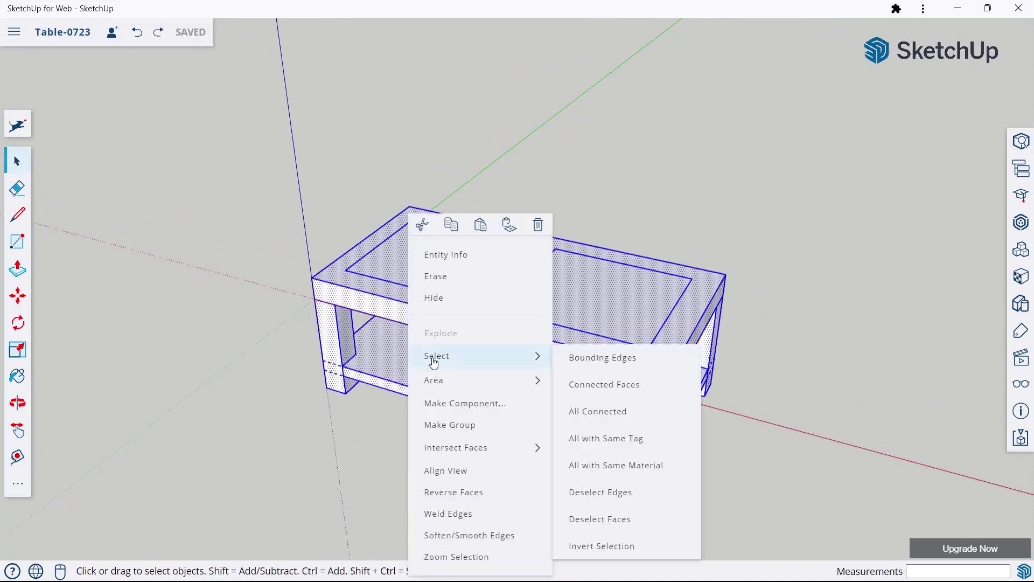
{"action": "left_click", "coordinate": [466, 423]}
{"action": "left_click", "coordinate": [215, 401]}
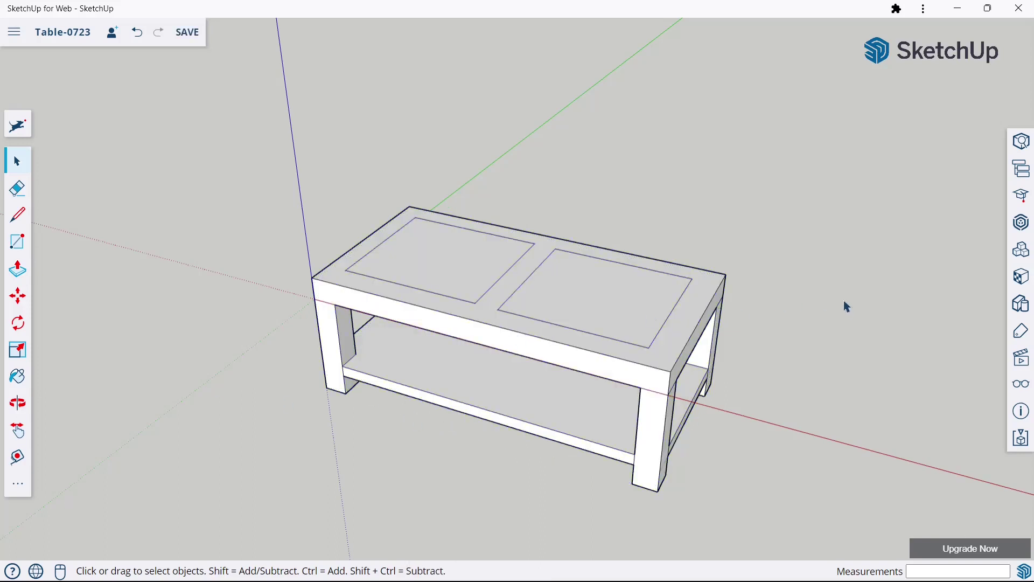
{"action": "left_click", "coordinate": [1023, 286]}
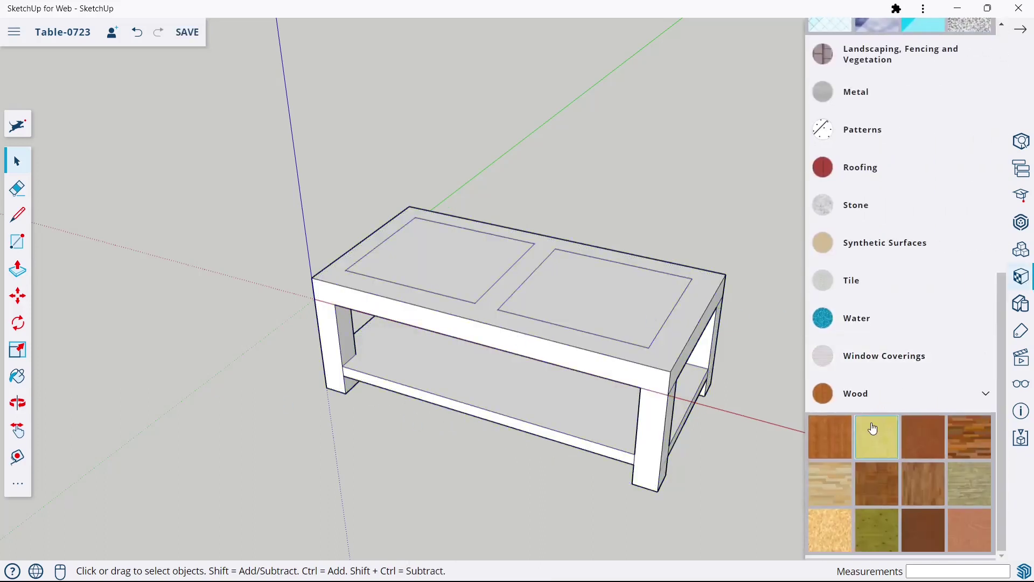
{"action": "left_click", "coordinate": [824, 424]}
{"action": "left_click", "coordinate": [682, 333]}
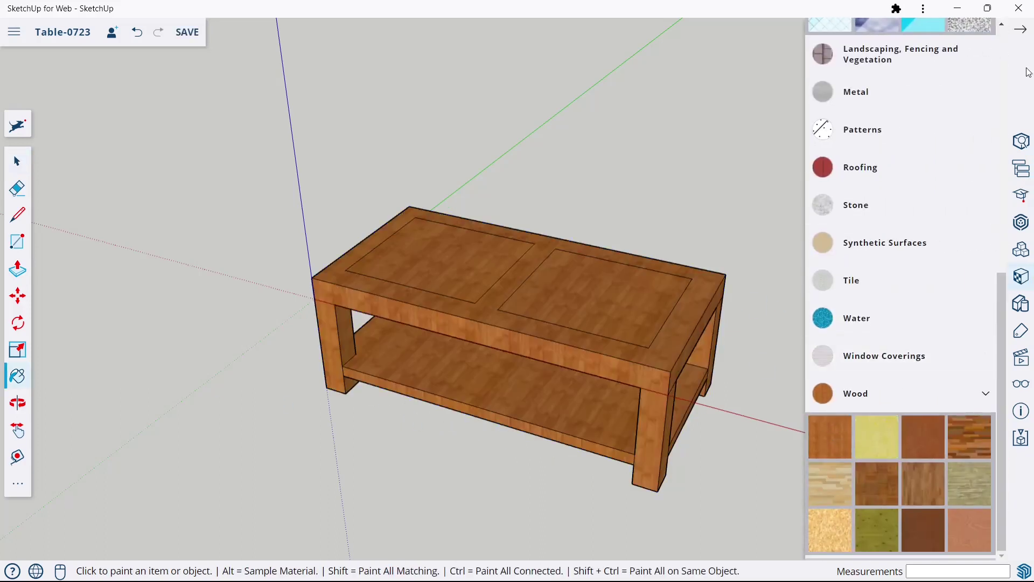
{"action": "left_click", "coordinate": [543, 147]}
Explode the wood-painted table group back into its parts
{"action": "left_click", "coordinate": [15, 161]}
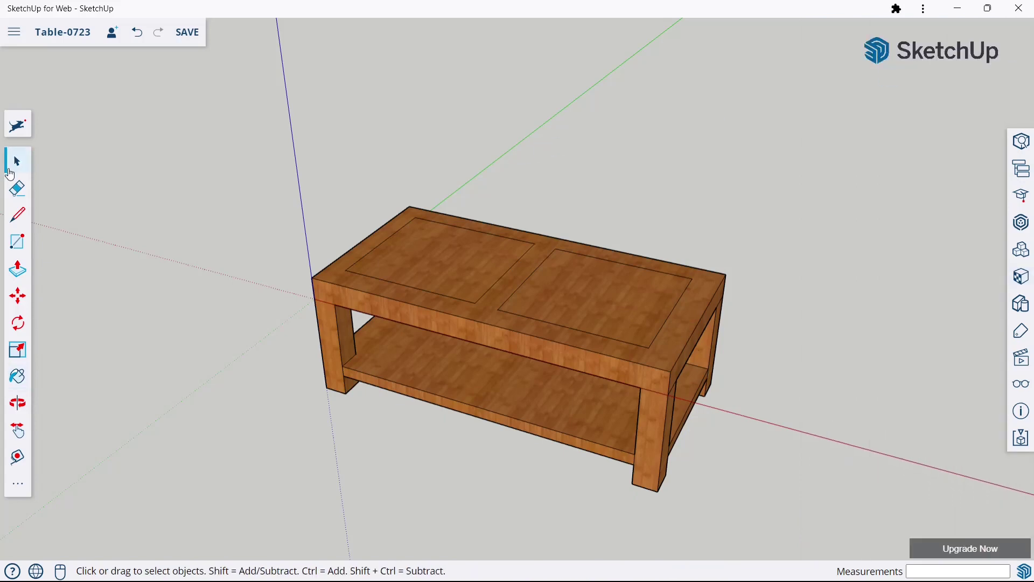
{"action": "left_click", "coordinate": [425, 301]}
{"action": "right_click", "coordinate": [425, 301]}
{"action": "left_click", "coordinate": [456, 351]}
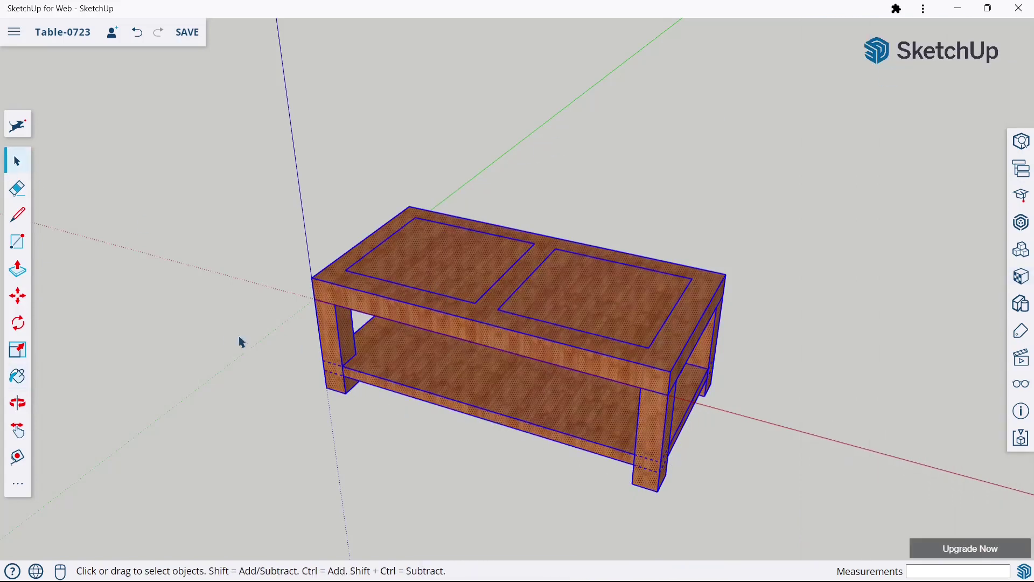
Paint the left and right top panels with the cyan glass material, then view from the front
{"action": "left_click", "coordinate": [1020, 277]}
{"action": "scroll", "coordinate": [964, 326], "scroll_direction": "up", "scroll_amount": 3}
{"action": "scroll", "coordinate": [946, 327], "scroll_direction": "up", "scroll_amount": 3}
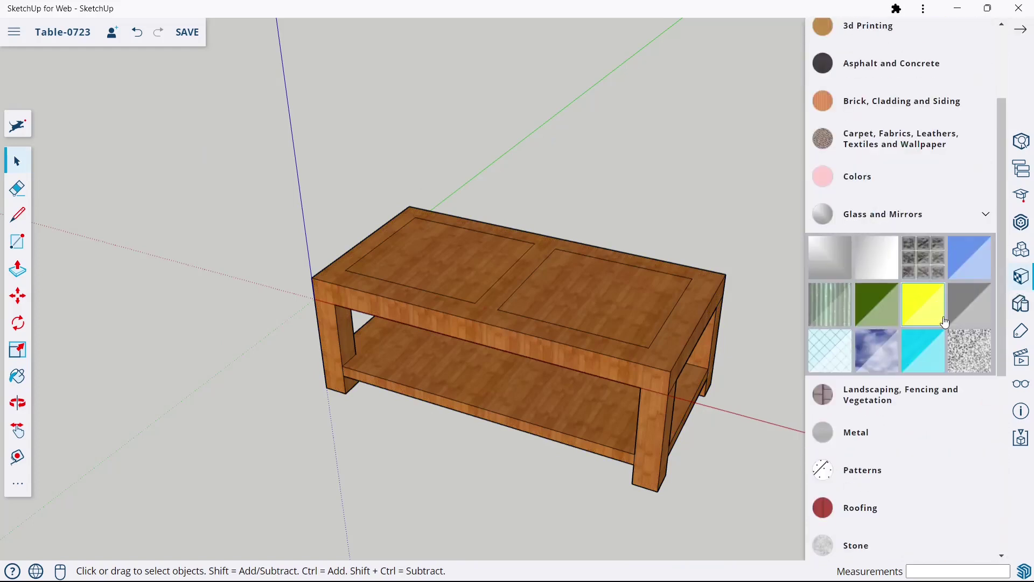
{"action": "left_click", "coordinate": [930, 300]}
{"action": "left_click", "coordinate": [615, 293]}
{"action": "left_click", "coordinate": [496, 270]}
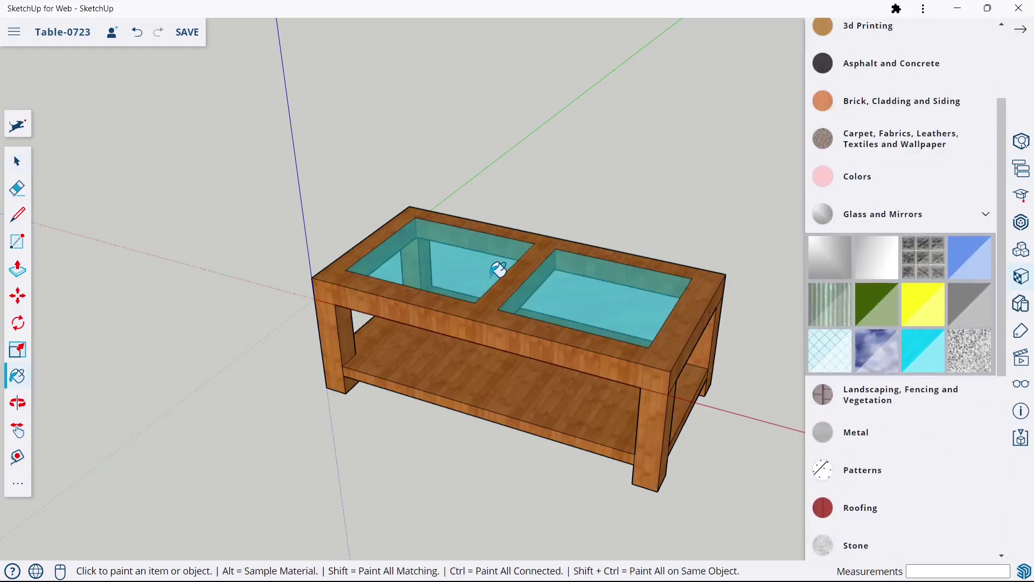
{"action": "left_click", "coordinate": [1020, 29]}
{"action": "left_click", "coordinate": [17, 161]}
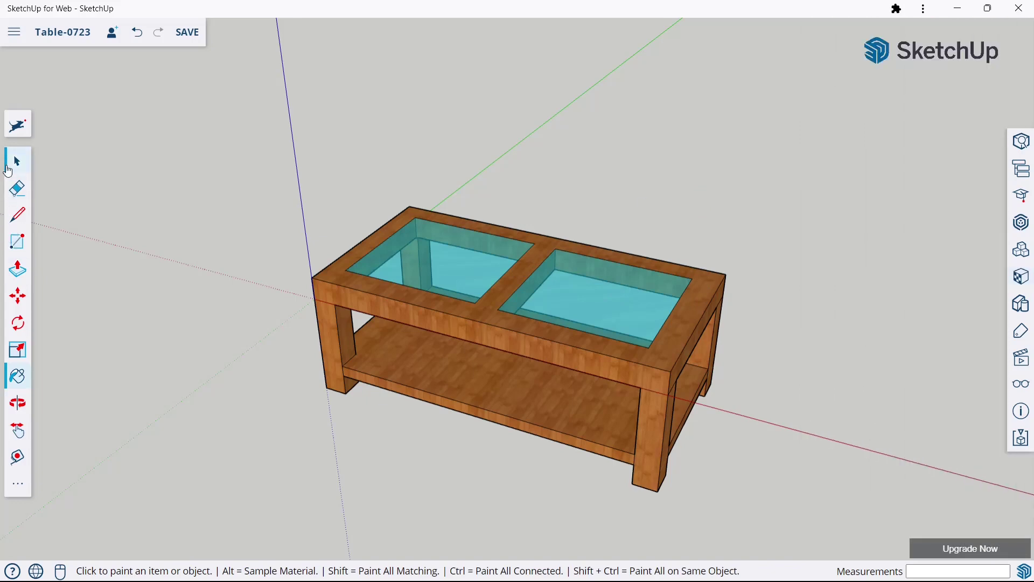
{"action": "mouse_move", "coordinate": [167, 200]}
{"action": "middle_mouse_down"}
{"action": "mouse_move", "coordinate": [235, 335]}
{"action": "mouse_move", "coordinate": [639, 342]}
{"action": "mouse_move", "coordinate": [599, 347]}
{"action": "mouse_move", "coordinate": [473, 272]}
{"action": "mouse_move", "coordinate": [453, 291]}
{"action": "mouse_move", "coordinate": [803, 291]}
{"action": "mouse_move", "coordinate": [732, 298]}
{"action": "mouse_move", "coordinate": [794, 296]}
{"action": "middle_mouse_up"}
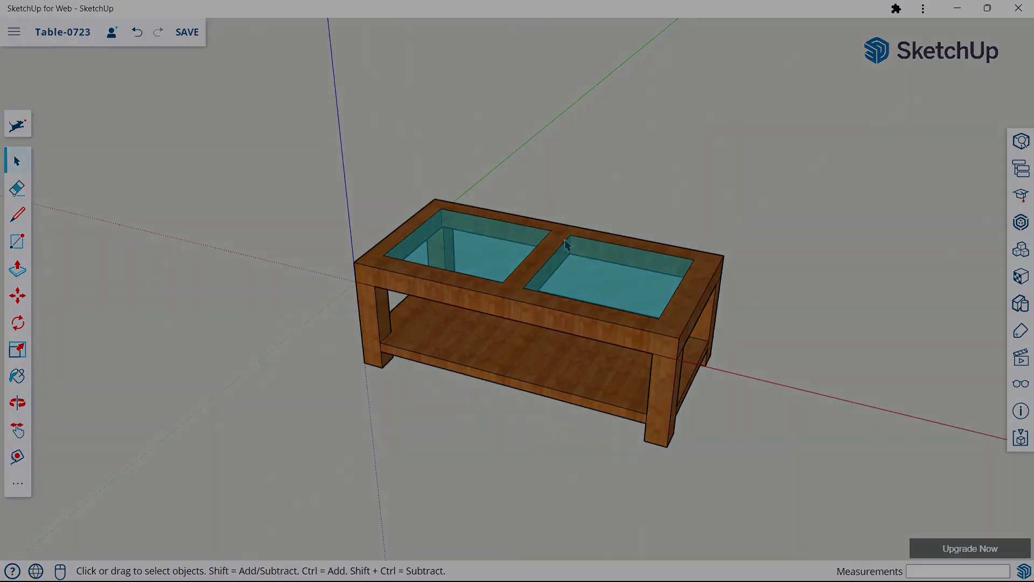